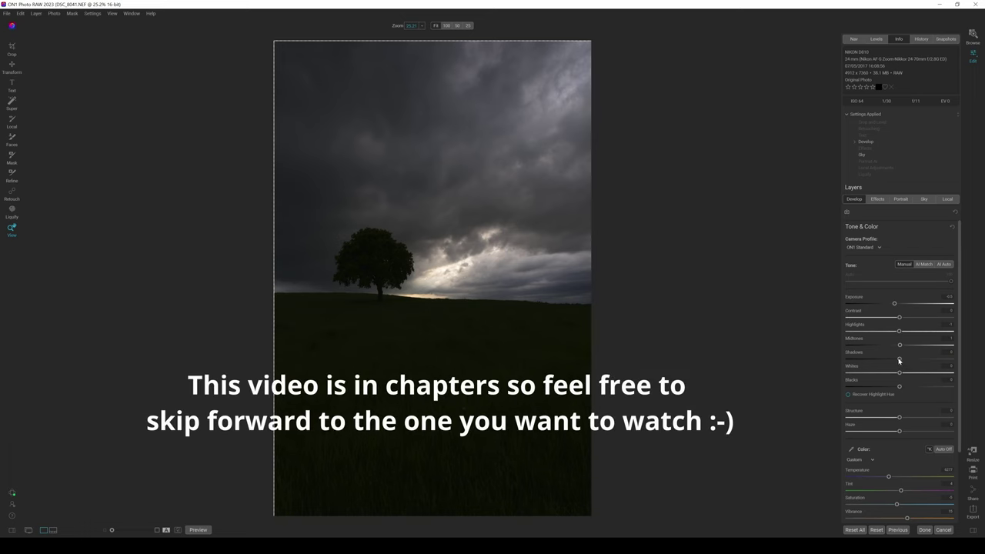
Try the overall Shadows at 100 for the whole photo, then return the setting to neutral
{"action": "left_click_drag", "start_coordinate": [899, 359], "coordinate": [961, 359]}
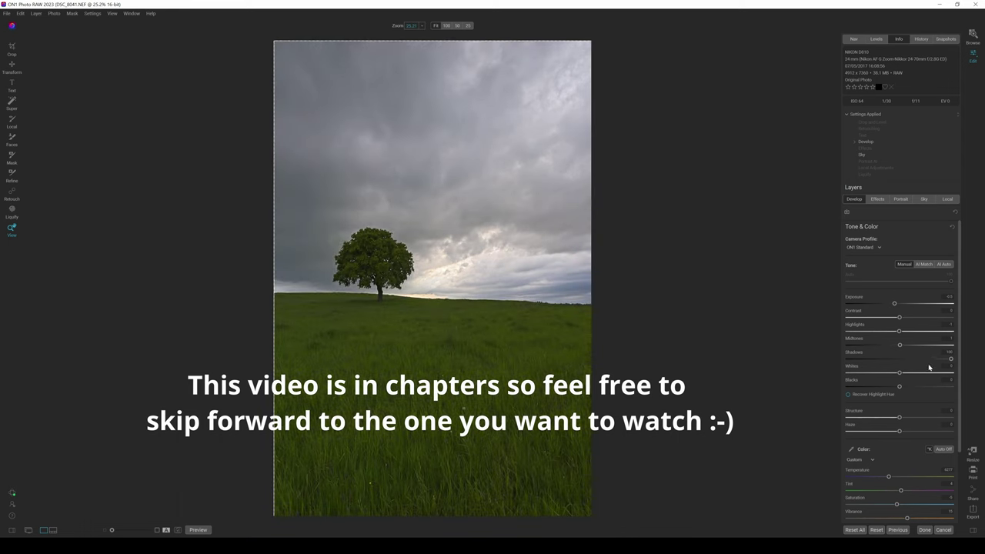
{"action": "left_click_drag", "start_coordinate": [948, 359], "coordinate": [901, 358]}
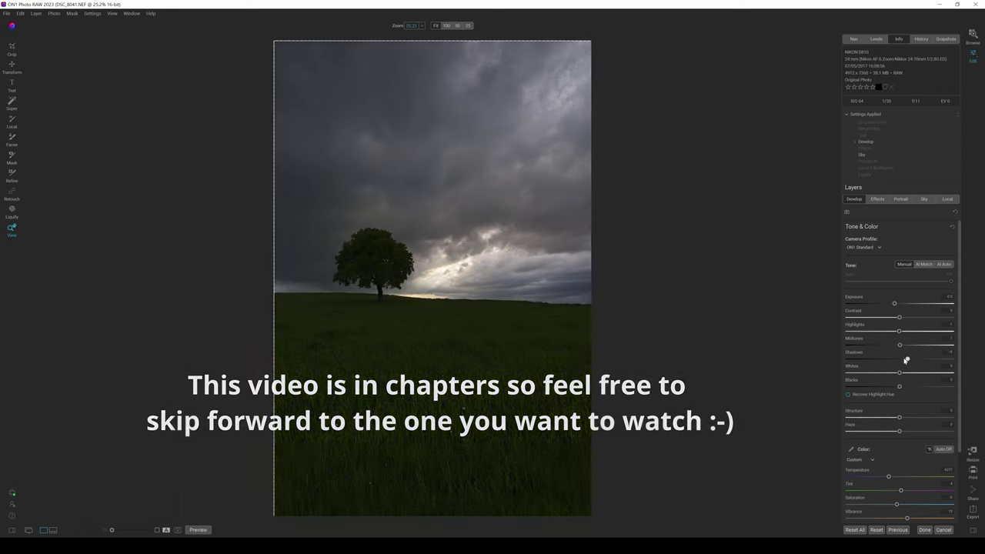
Start a local adjustment and use Mask AI to paint in the Flora and Natural Ground regions
{"action": "left_click", "coordinate": [949, 200]}
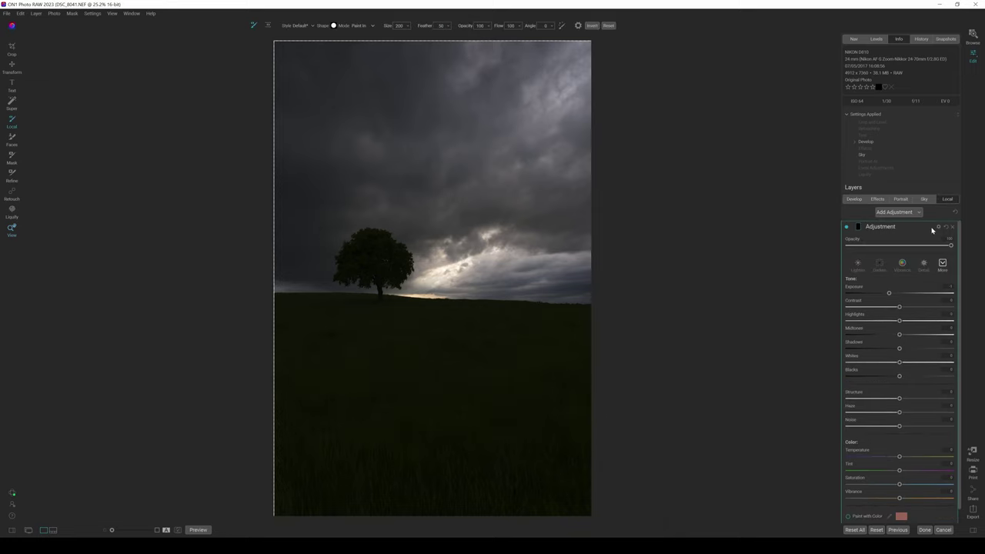
{"action": "left_click", "coordinate": [858, 227]}
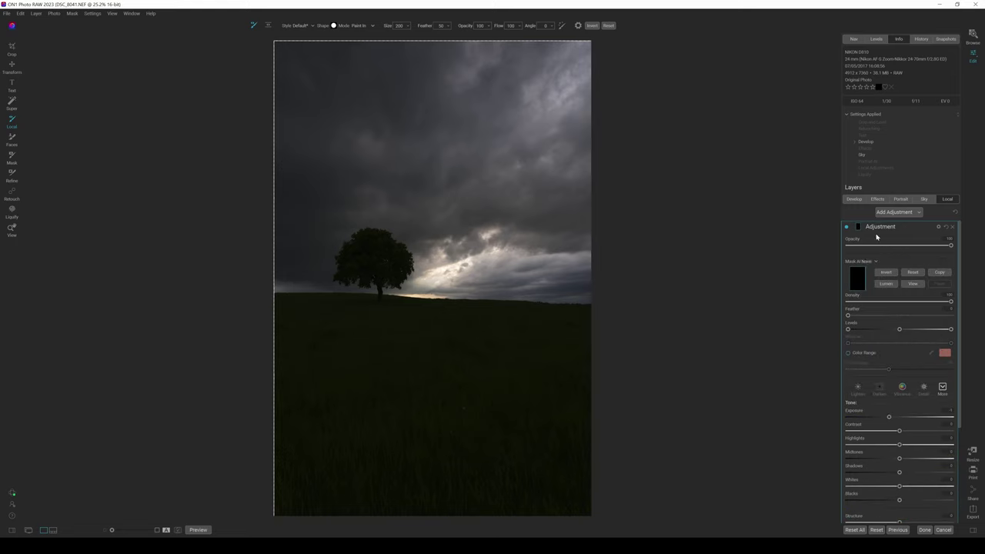
{"action": "left_click", "coordinate": [866, 261]}
{"action": "left_click", "coordinate": [847, 318]}
{"action": "left_click", "coordinate": [870, 263]}
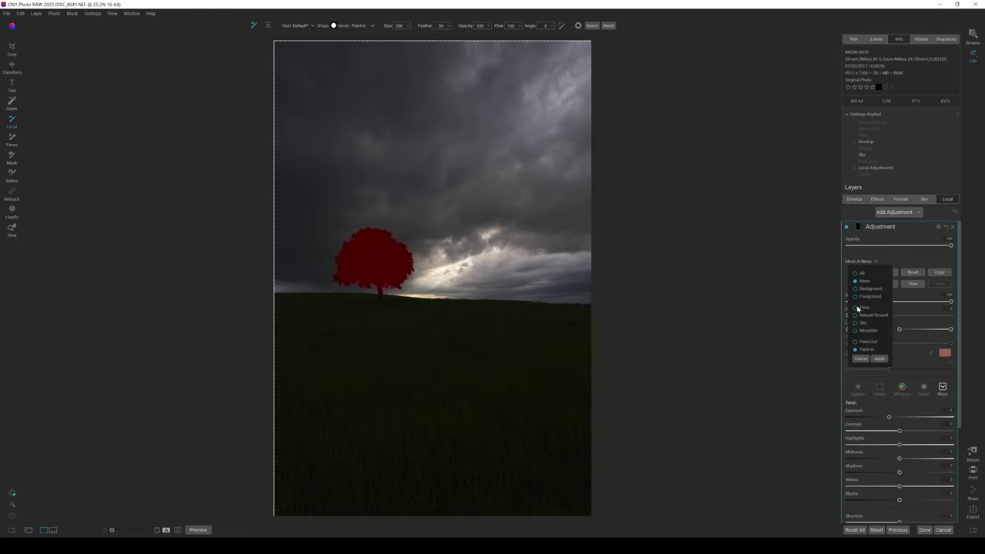
{"action": "left_click", "coordinate": [856, 308]}
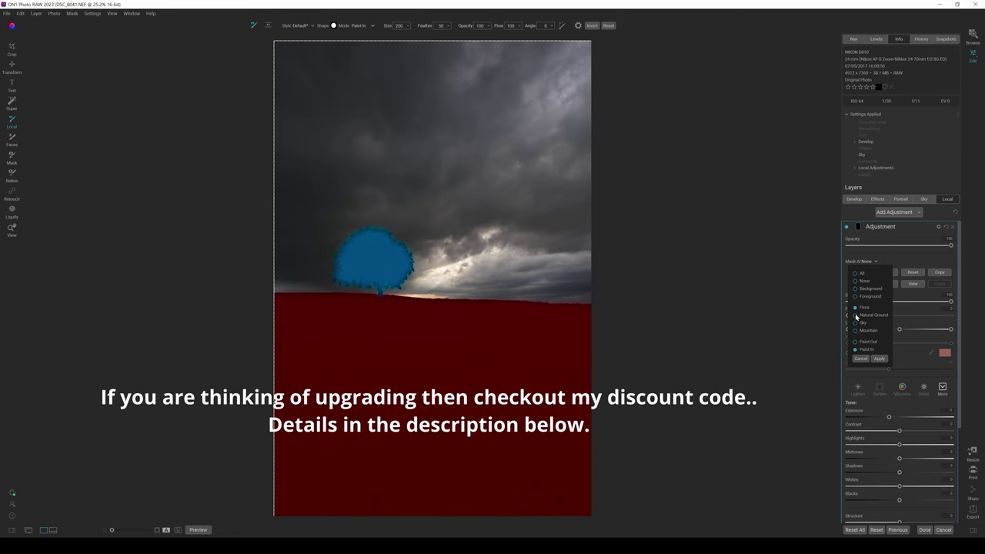
{"action": "left_click", "coordinate": [855, 316]}
{"action": "left_click", "coordinate": [880, 359]}
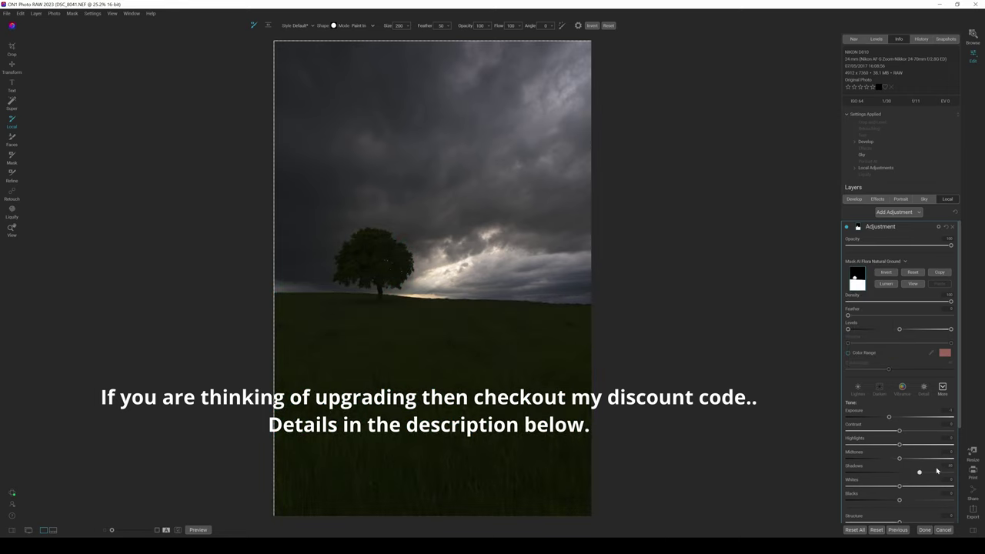
Raise the masked adjustment's Shadows to 100 and reset its Exposure to 0
{"action": "left_click_drag", "start_coordinate": [937, 470], "coordinate": [978, 472]}
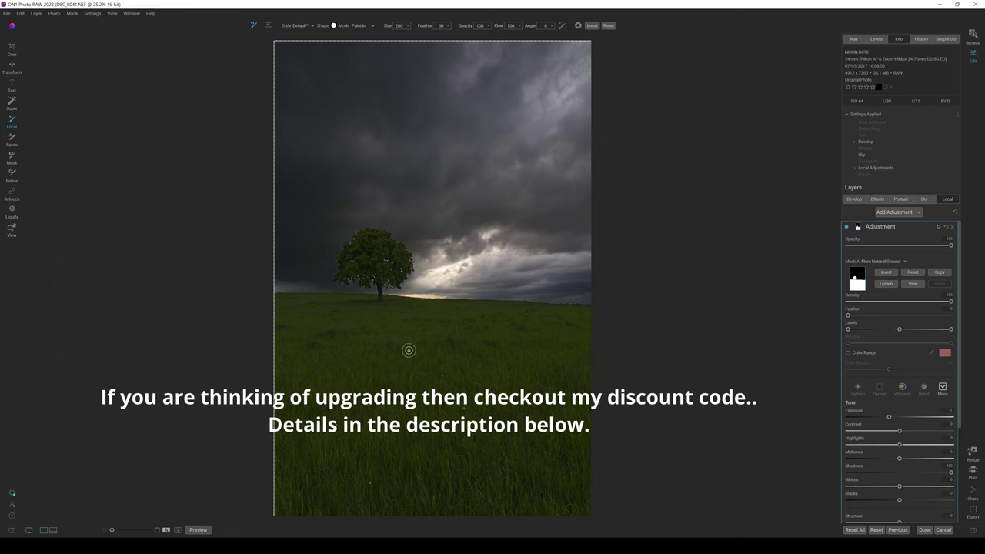
{"action": "double_click", "coordinate": [889, 418]}
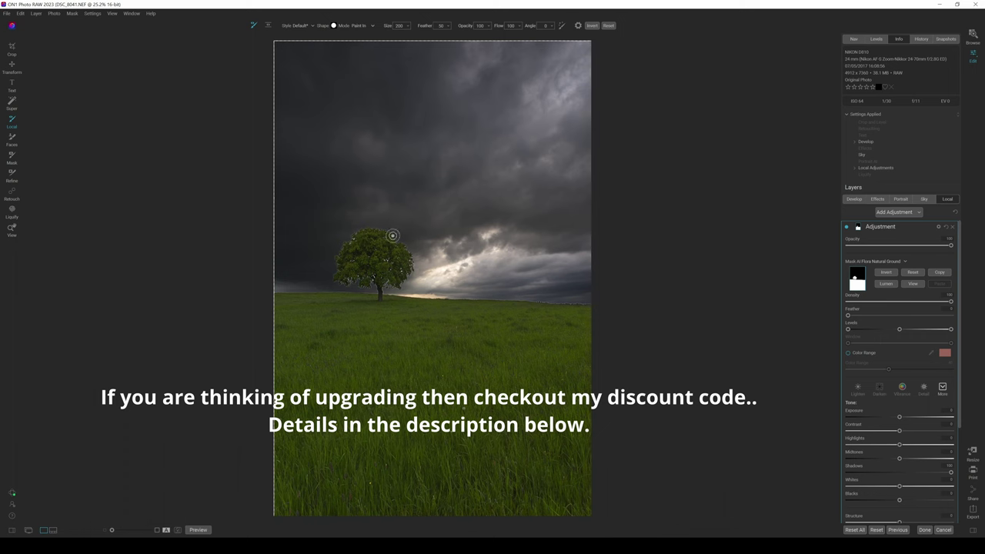
Refine the mask around the tree's foliage edge with the Refine brush, using the Hair/Branches method at size 60
{"action": "key", "text": "ctrl+alt+0"}
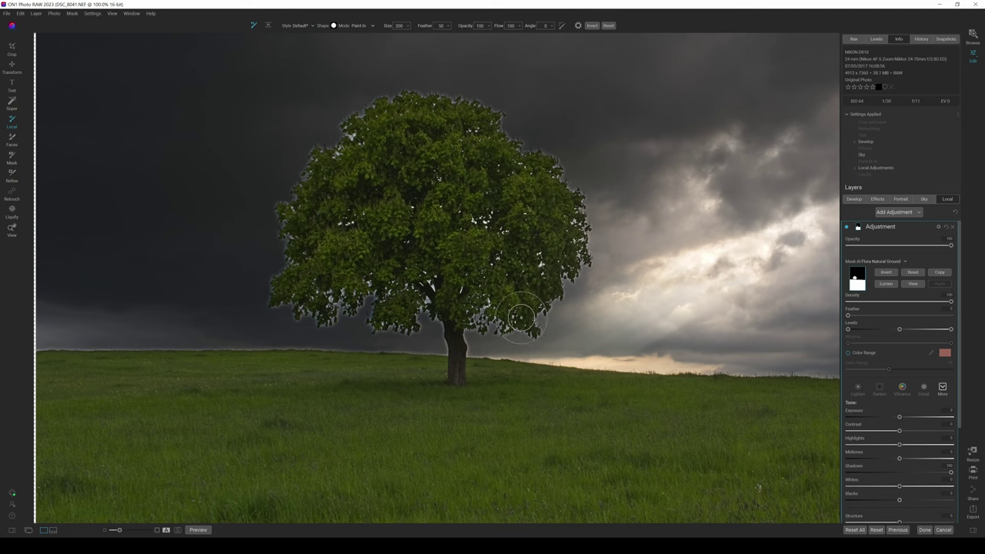
{"action": "left_click", "coordinate": [11, 176]}
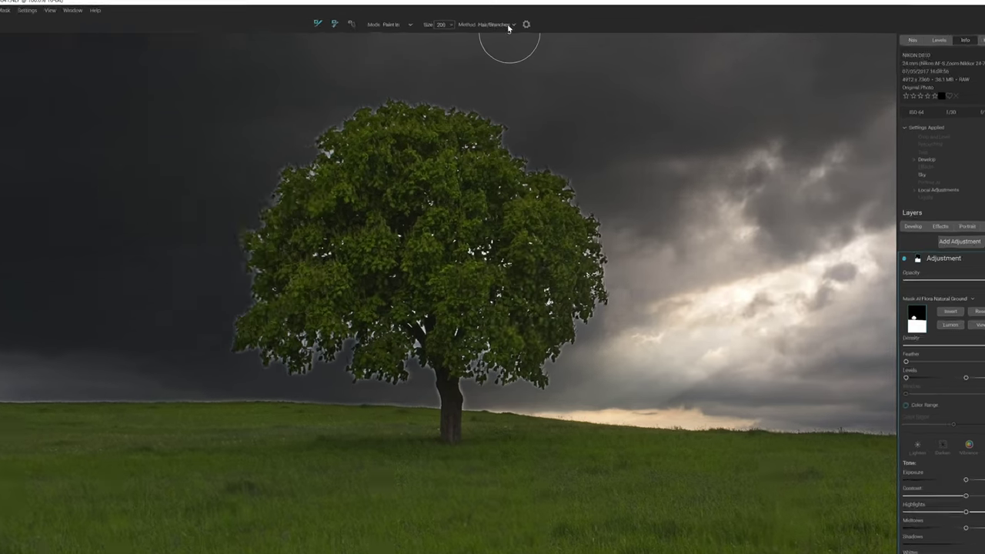
{"action": "left_click", "coordinate": [507, 26]}
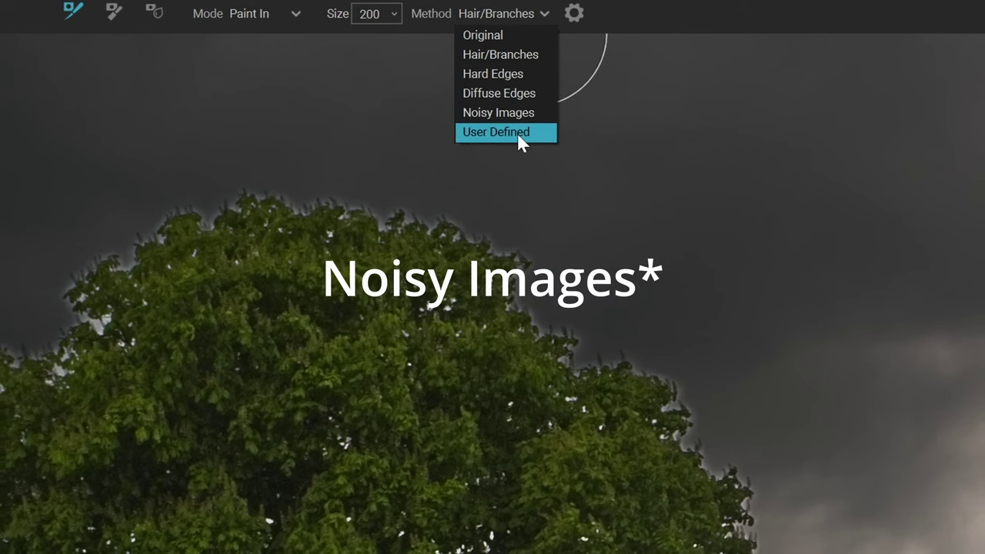
{"action": "left_click", "coordinate": [573, 13]}
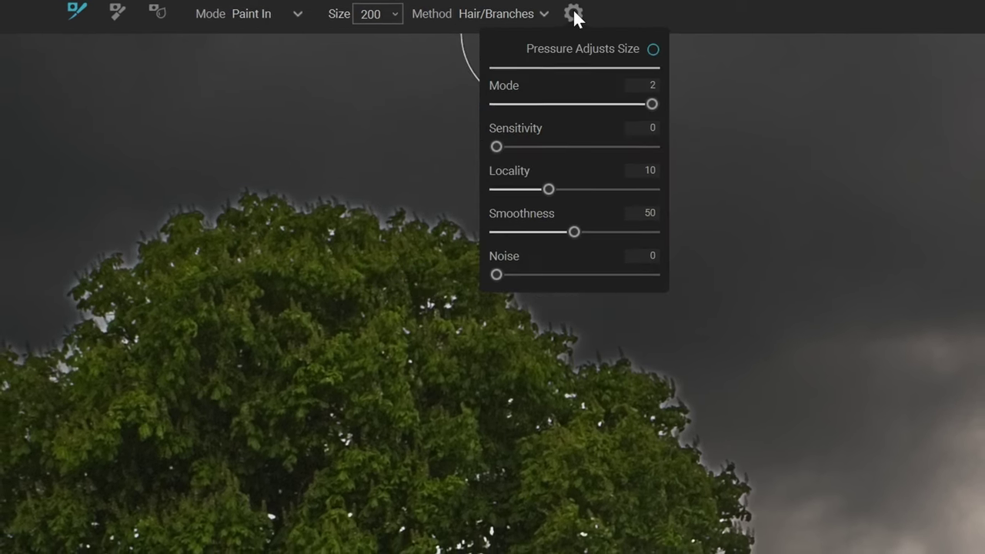
{"action": "left_click", "coordinate": [574, 13]}
{"action": "left_click", "coordinate": [541, 15]}
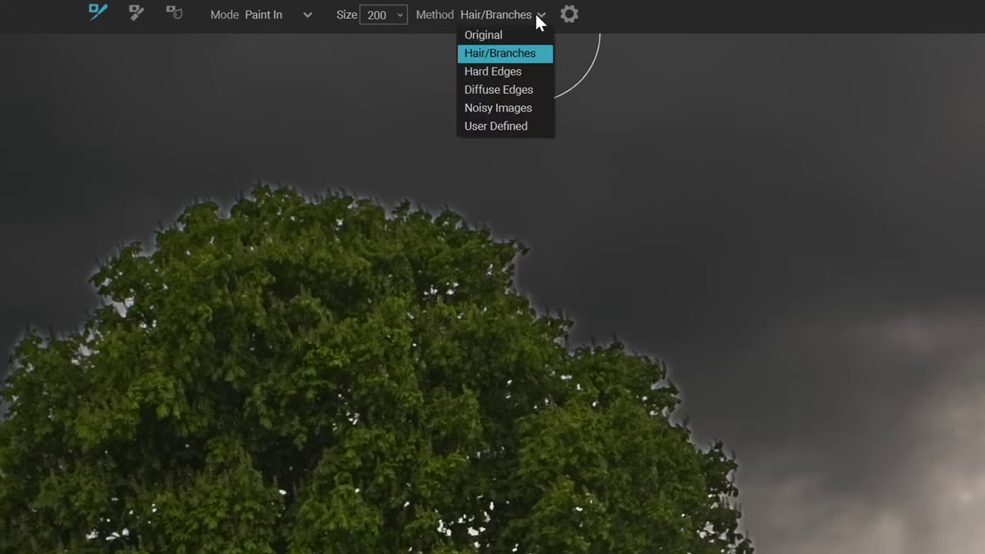
{"action": "left_click", "coordinate": [507, 51]}
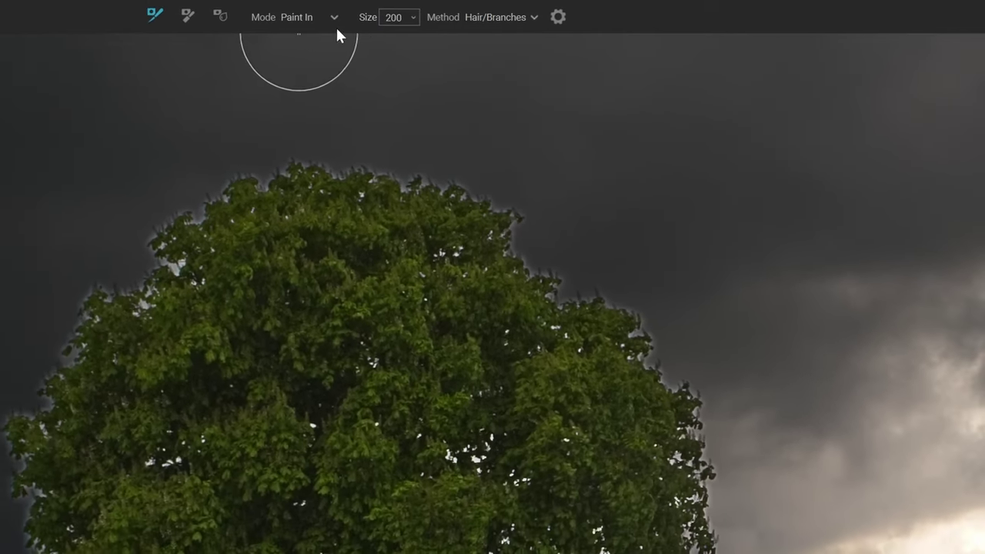
{"action": "left_click", "coordinate": [416, 19]}
{"action": "mouse_move", "coordinate": [370, 33]}
{"action": "left_mouse_down"}
{"action": "mouse_move", "coordinate": [353, 40]}
{"action": "mouse_move", "coordinate": [391, 37]}
{"action": "left_mouse_up"}
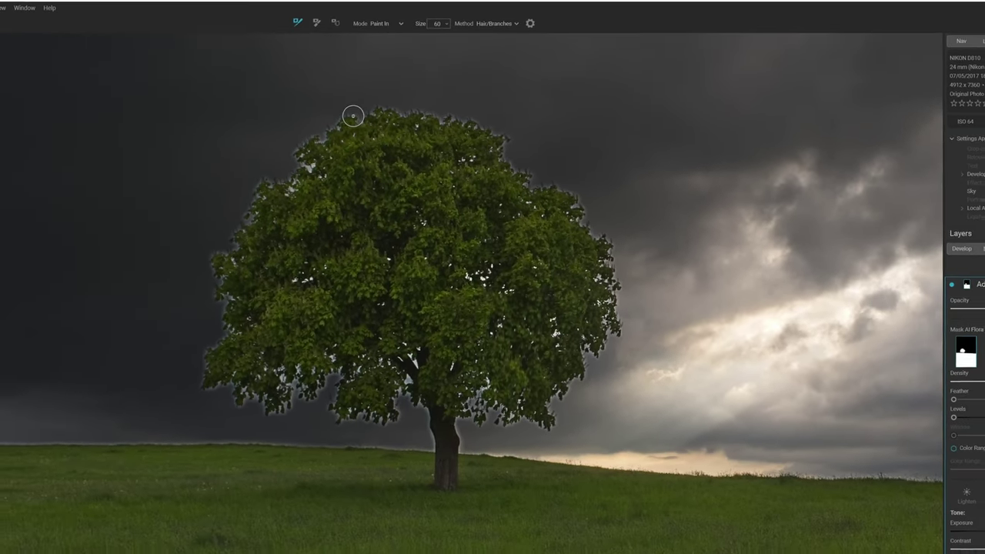
{"action": "mouse_move", "coordinate": [348, 121]}
{"action": "left_mouse_down"}
{"action": "mouse_move", "coordinate": [318, 155]}
{"action": "mouse_move", "coordinate": [350, 153]}
{"action": "mouse_move", "coordinate": [370, 123]}
{"action": "mouse_move", "coordinate": [327, 157]}
{"action": "mouse_move", "coordinate": [308, 157]}
{"action": "mouse_move", "coordinate": [322, 154]}
{"action": "mouse_move", "coordinate": [292, 203]}
{"action": "mouse_move", "coordinate": [278, 207]}
{"action": "mouse_move", "coordinate": [281, 238]}
{"action": "mouse_move", "coordinate": [298, 240]}
{"action": "mouse_move", "coordinate": [284, 253]}
{"action": "mouse_move", "coordinate": [294, 260]}
{"action": "mouse_move", "coordinate": [272, 277]}
{"action": "mouse_move", "coordinate": [268, 303]}
{"action": "mouse_move", "coordinate": [293, 296]}
{"action": "mouse_move", "coordinate": [299, 321]}
{"action": "mouse_move", "coordinate": [305, 311]}
{"action": "mouse_move", "coordinate": [317, 326]}
{"action": "mouse_move", "coordinate": [336, 310]}
{"action": "mouse_move", "coordinate": [325, 294]}
{"action": "mouse_move", "coordinate": [341, 285]}
{"action": "mouse_move", "coordinate": [345, 313]}
{"action": "mouse_move", "coordinate": [369, 288]}
{"action": "mouse_move", "coordinate": [371, 326]}
{"action": "mouse_move", "coordinate": [419, 328]}
{"action": "mouse_move", "coordinate": [387, 330]}
{"action": "mouse_move", "coordinate": [408, 330]}
{"action": "mouse_move", "coordinate": [424, 299]}
{"action": "mouse_move", "coordinate": [458, 358]}
{"action": "mouse_move", "coordinate": [477, 316]}
{"action": "mouse_move", "coordinate": [478, 327]}
{"action": "mouse_move", "coordinate": [535, 340]}
{"action": "mouse_move", "coordinate": [532, 324]}
{"action": "mouse_move", "coordinate": [589, 264]}
{"action": "mouse_move", "coordinate": [579, 248]}
{"action": "mouse_move", "coordinate": [583, 257]}
{"action": "mouse_move", "coordinate": [581, 200]}
{"action": "mouse_move", "coordinate": [556, 161]}
{"action": "mouse_move", "coordinate": [513, 148]}
{"action": "mouse_move", "coordinate": [502, 116]}
{"action": "mouse_move", "coordinate": [453, 95]}
{"action": "mouse_move", "coordinate": [381, 99]}
{"action": "mouse_move", "coordinate": [390, 109]}
{"action": "mouse_move", "coordinate": [400, 111]}
{"action": "mouse_move", "coordinate": [395, 99]}
{"action": "mouse_move", "coordinate": [443, 107]}
{"action": "mouse_move", "coordinate": [445, 146]}
{"action": "left_mouse_up"}
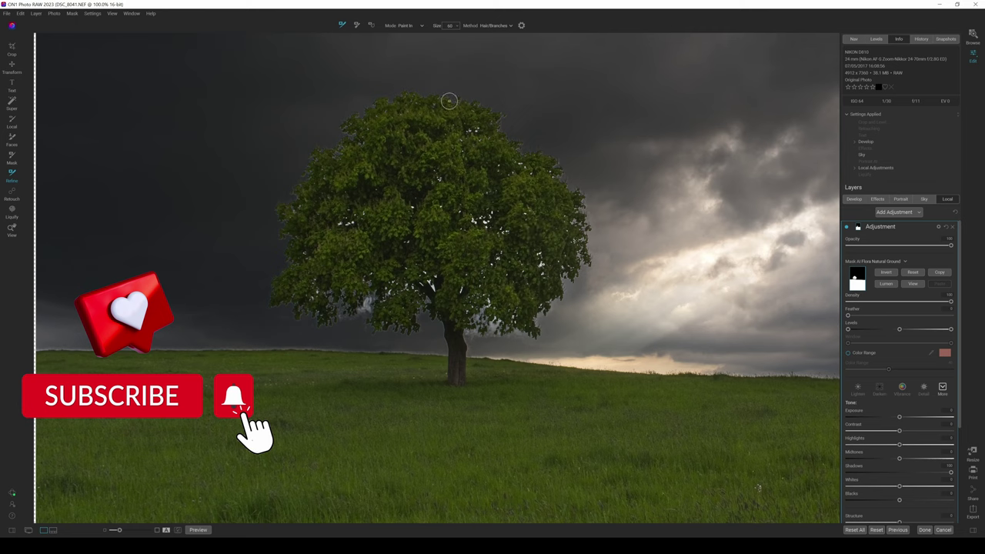
Switch the Refine brush to Hard Edges and clean up the halos under the tree's lower branches and beside the trunk
{"action": "left_click", "coordinate": [508, 26]}
{"action": "left_click", "coordinate": [496, 44]}
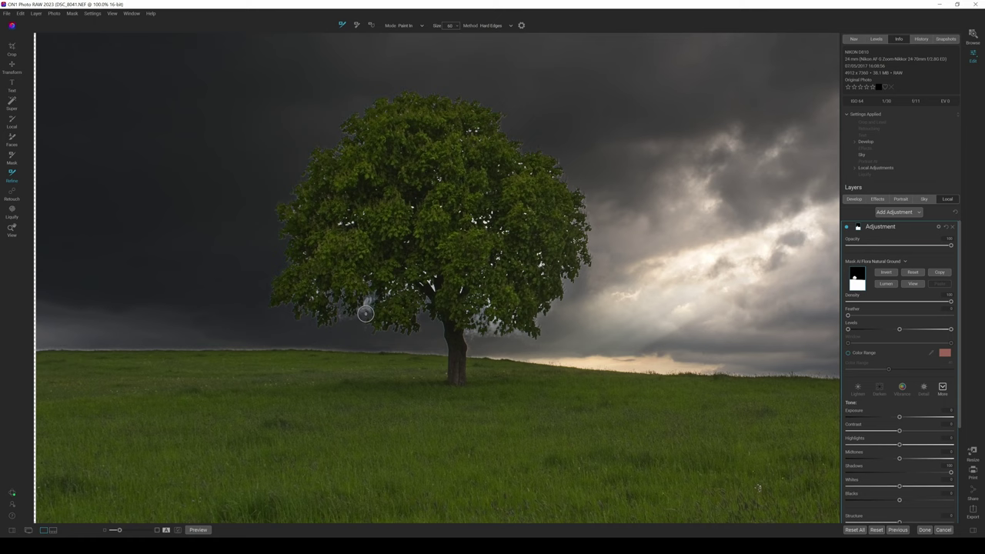
{"action": "mouse_move", "coordinate": [365, 313]}
{"action": "left_mouse_down"}
{"action": "mouse_move", "coordinate": [369, 305]}
{"action": "mouse_move", "coordinate": [358, 316]}
{"action": "left_mouse_up"}
{"action": "mouse_move", "coordinate": [467, 337]}
{"action": "left_mouse_down"}
{"action": "mouse_move", "coordinate": [490, 331]}
{"action": "mouse_move", "coordinate": [540, 343]}
{"action": "left_mouse_up"}
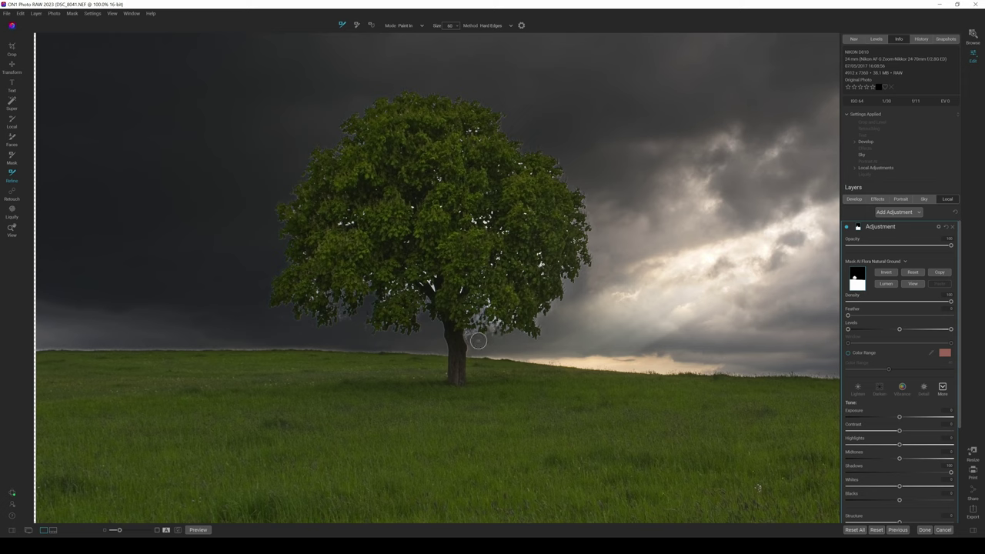
{"action": "left_click", "coordinate": [467, 336]}
{"action": "left_click_drag", "start_coordinate": [338, 308], "coordinate": [345, 317]}
{"action": "left_click_drag", "start_coordinate": [496, 344], "coordinate": [484, 321]}
Refine the mask along the horizon on both sides of the trunk, using the Hair/Branches method at size 40
{"action": "key", "text": "z"}
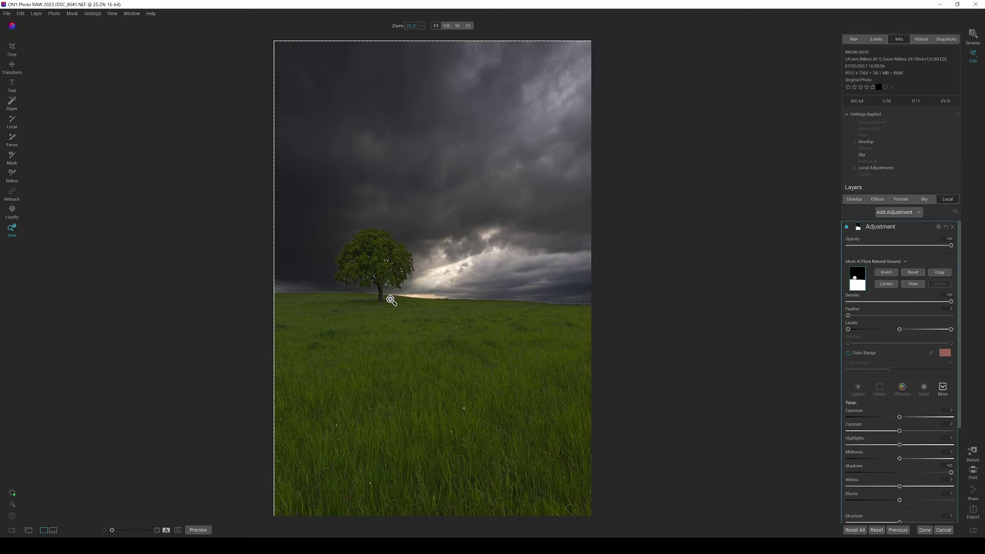
{"action": "left_click", "coordinate": [312, 292]}
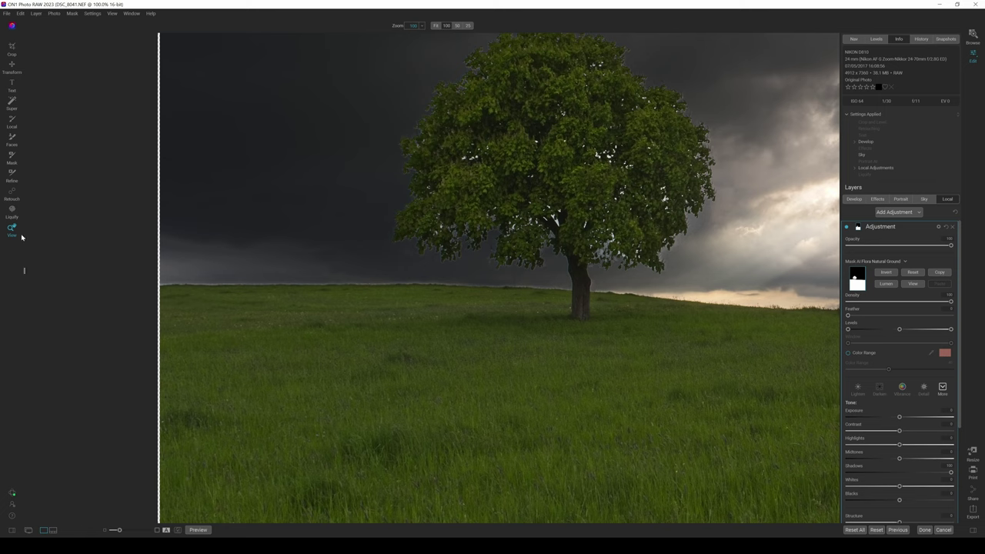
{"action": "left_click", "coordinate": [10, 174]}
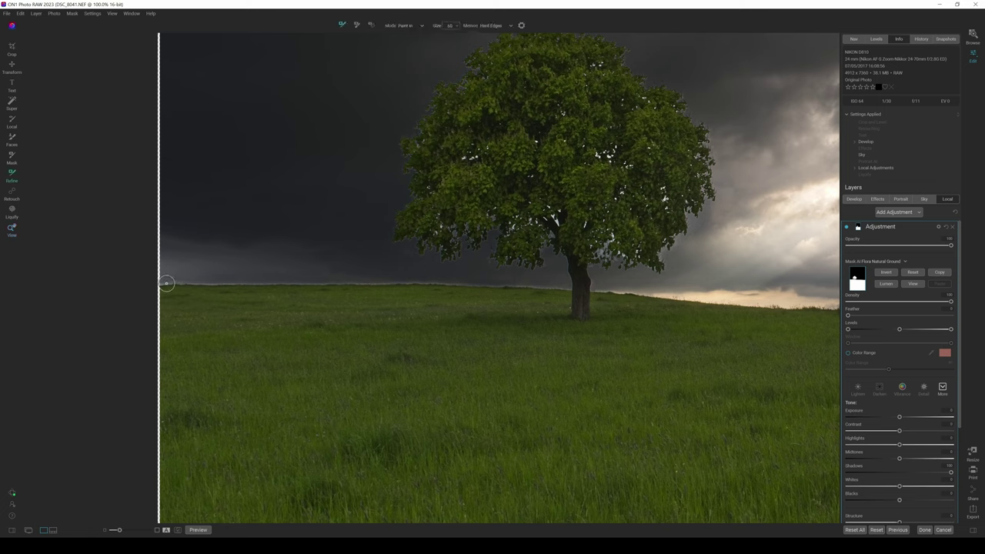
{"action": "left_click", "coordinate": [495, 25]}
{"action": "left_click", "coordinate": [489, 41]}
{"action": "left_click_drag", "start_coordinate": [429, 34], "coordinate": [427, 35]}
{"action": "left_click_drag", "start_coordinate": [153, 283], "coordinate": [569, 291]}
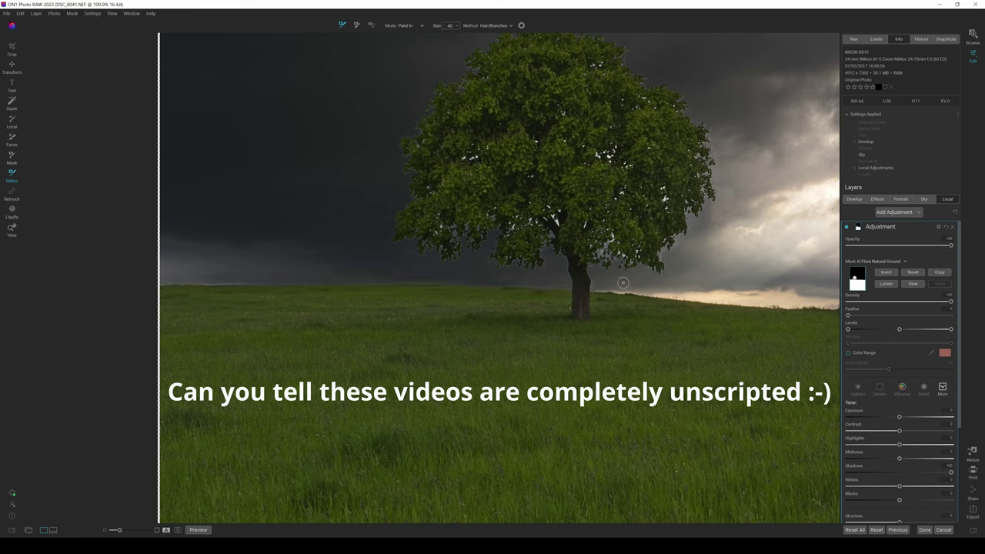
{"action": "left_click_drag", "start_coordinate": [593, 291], "coordinate": [836, 310]}
{"action": "left_click", "coordinate": [12, 228]}
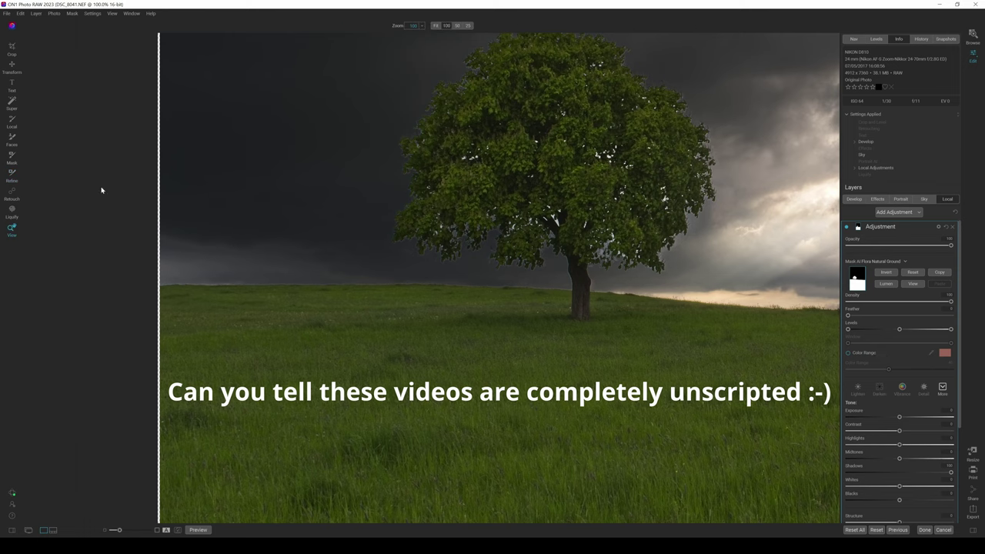
{"action": "left_click", "coordinate": [437, 26]}
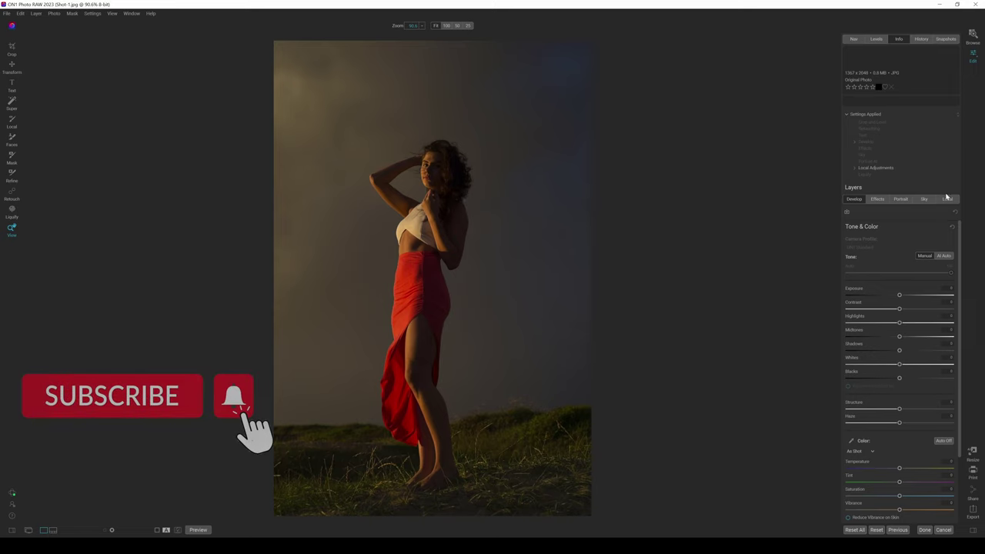
Add a local adjustment to the portrait, limit it to People with Mask AI, and raise its Shadows
{"action": "key", "text": "k"}
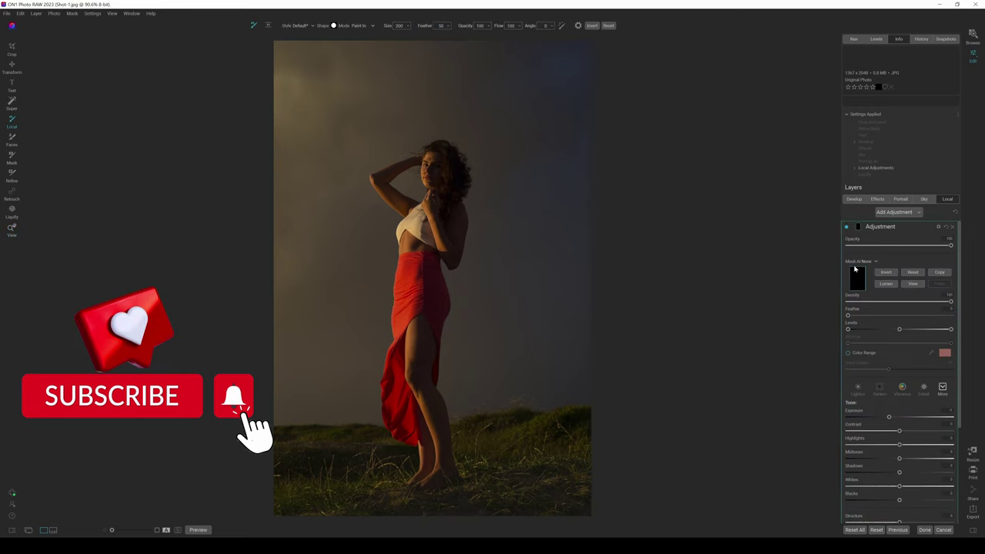
{"action": "left_click", "coordinate": [861, 263]}
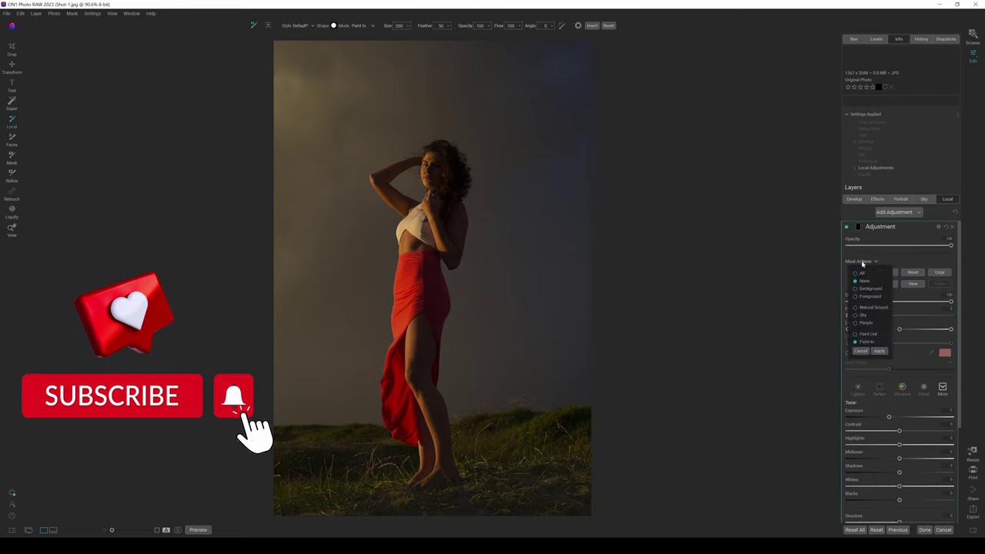
{"action": "left_click", "coordinate": [855, 324]}
{"action": "left_click", "coordinate": [879, 351]}
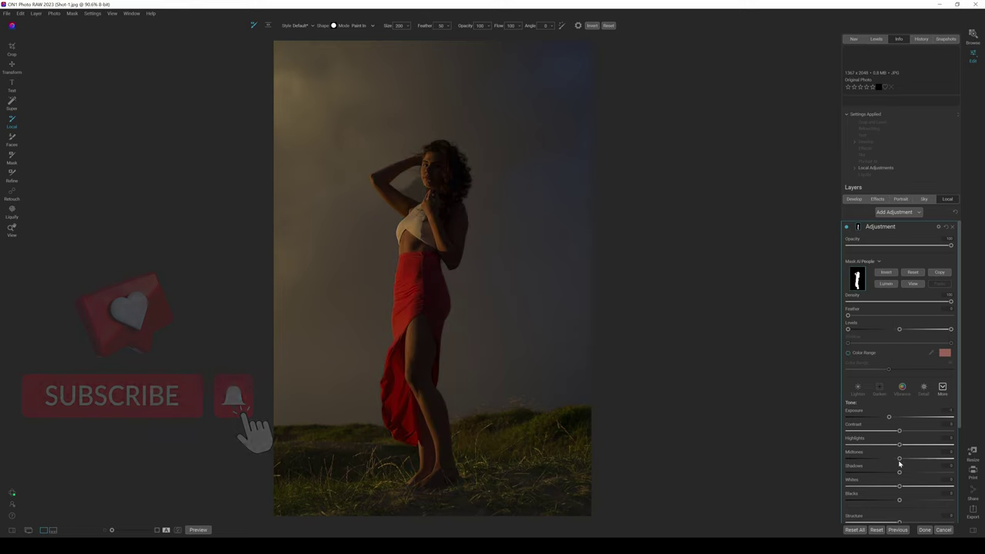
{"action": "left_click_drag", "start_coordinate": [899, 473], "coordinate": [927, 479]}
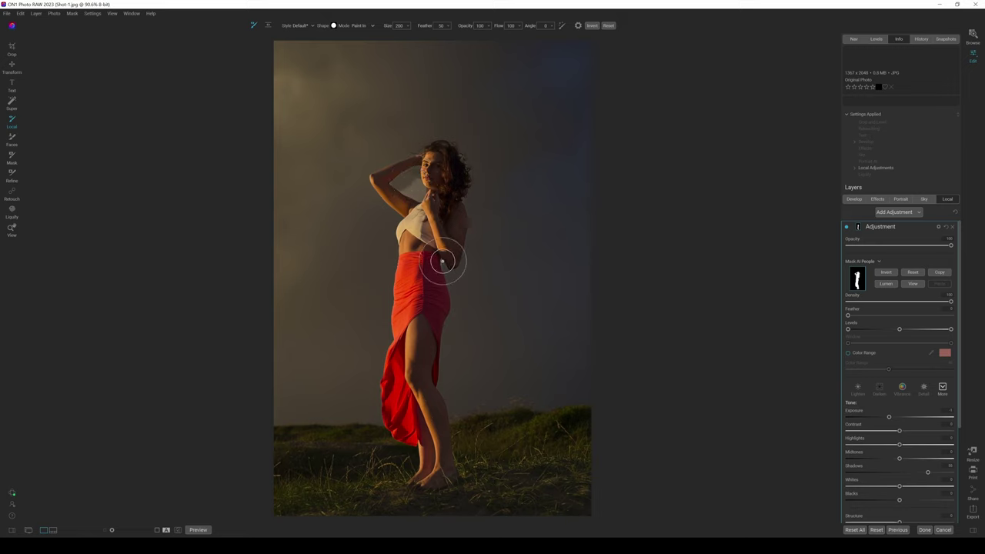
Refine the woman's mask in the gap beside her raised arm and around her hair, using Hair/Branches at size 40
{"action": "left_click", "coordinate": [11, 174]}
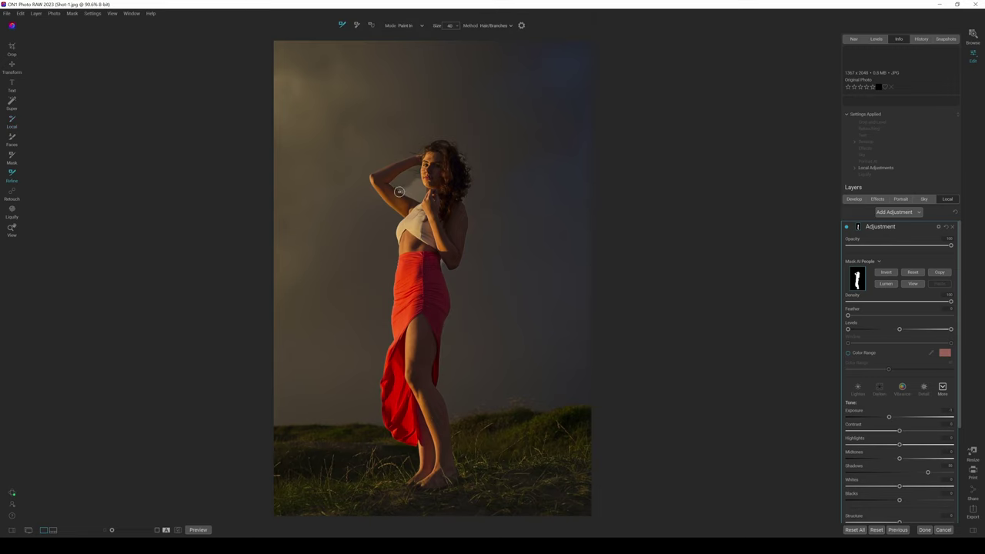
{"action": "mouse_move", "coordinate": [400, 191]}
{"action": "left_mouse_down"}
{"action": "mouse_move", "coordinate": [421, 201]}
{"action": "mouse_move", "coordinate": [419, 177]}
{"action": "mouse_move", "coordinate": [407, 187]}
{"action": "mouse_move", "coordinate": [418, 193]}
{"action": "left_mouse_up"}
{"action": "mouse_move", "coordinate": [439, 142]}
{"action": "left_mouse_down"}
{"action": "mouse_move", "coordinate": [468, 170]}
{"action": "mouse_move", "coordinate": [455, 200]}
{"action": "left_mouse_up"}
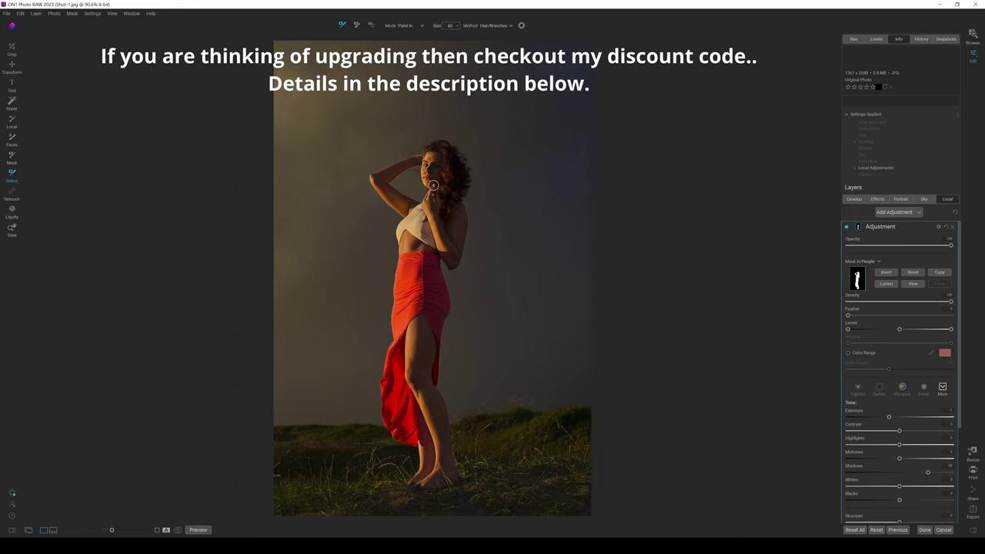
Set the woman's adjustment to Exposure about -0.3 and Shadows about 30, and switch the adjustment off for comparison
{"action": "double_click", "coordinate": [891, 418]}
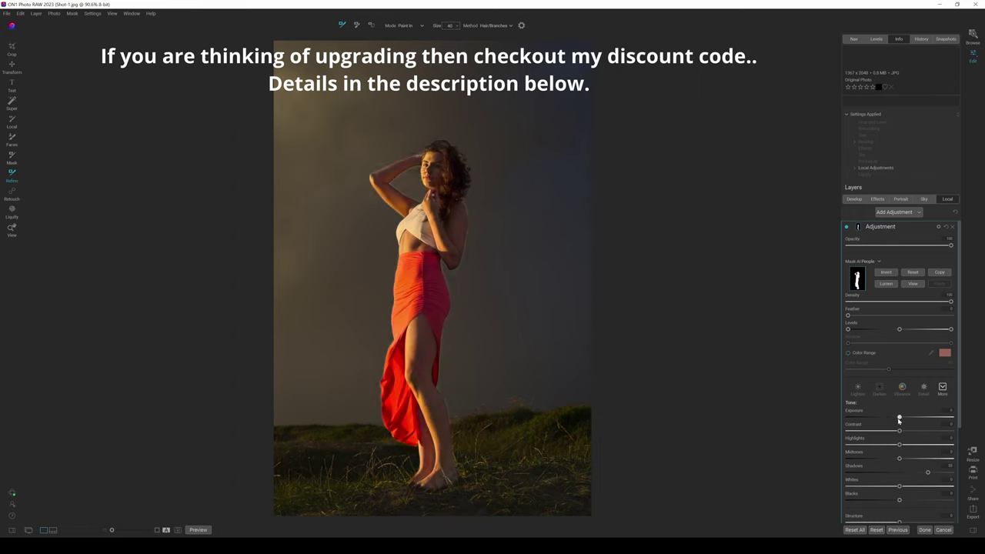
{"action": "left_click_drag", "start_coordinate": [900, 418], "coordinate": [901, 419]}
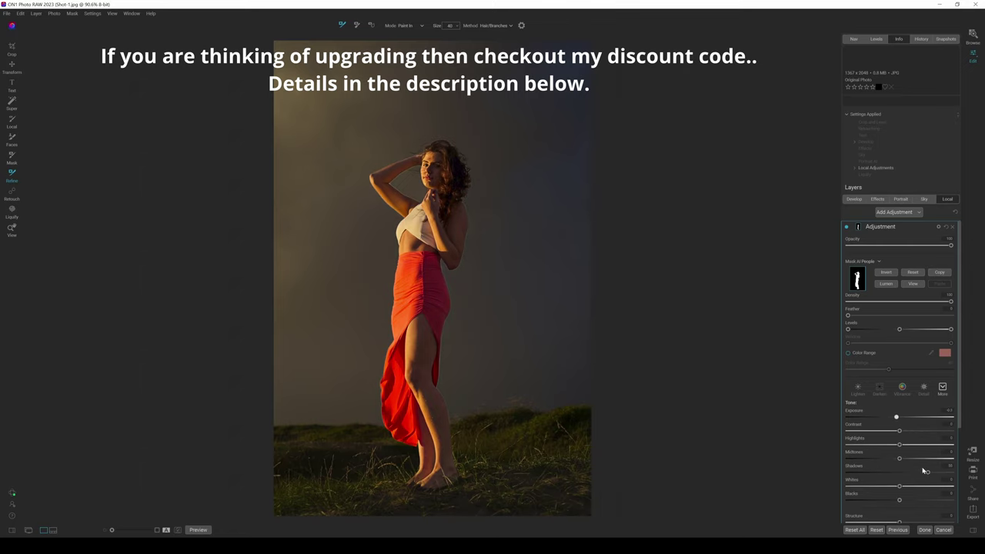
{"action": "left_click_drag", "start_coordinate": [927, 474], "coordinate": [915, 472]}
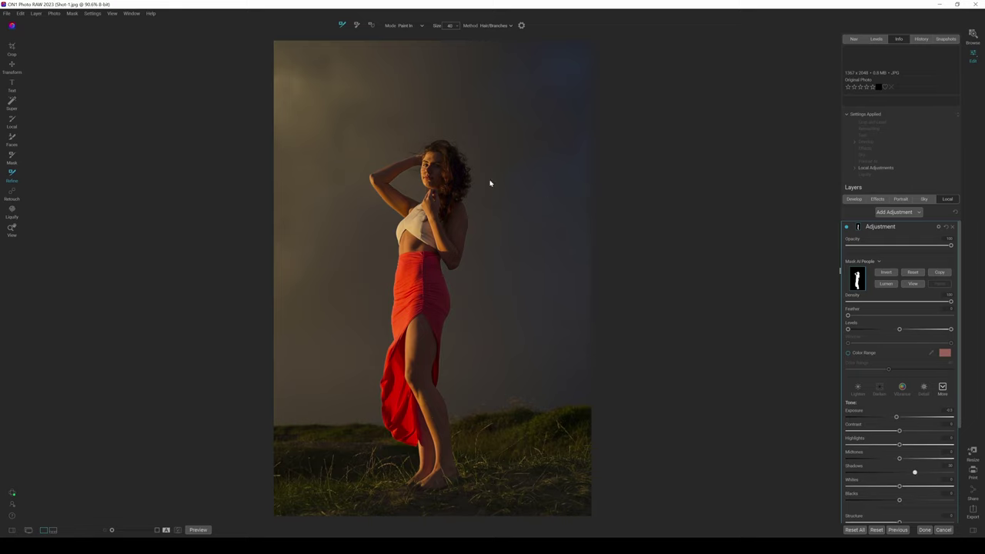
{"action": "left_click", "coordinate": [846, 228]}
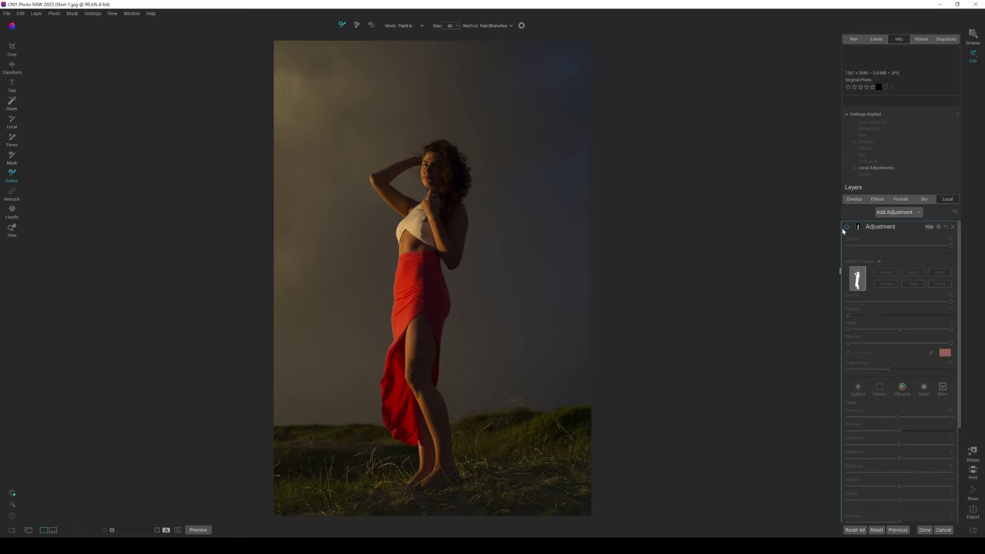
Switch the woman's adjustment back on, then resize the portrait to 200 percent and view the face at full size
{"action": "left_click", "coordinate": [844, 229]}
{"action": "left_click", "coordinate": [847, 225]}
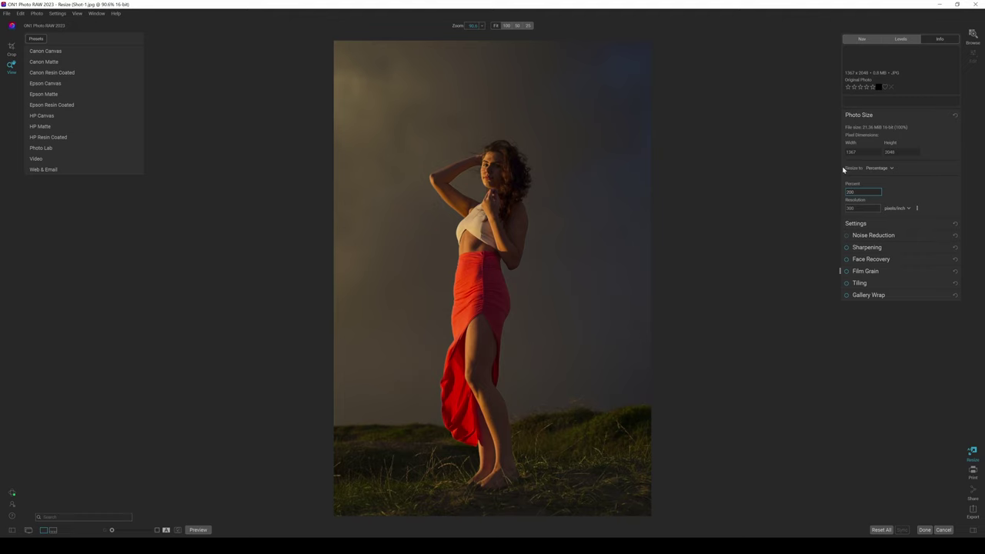
{"action": "key", "text": "Return"}
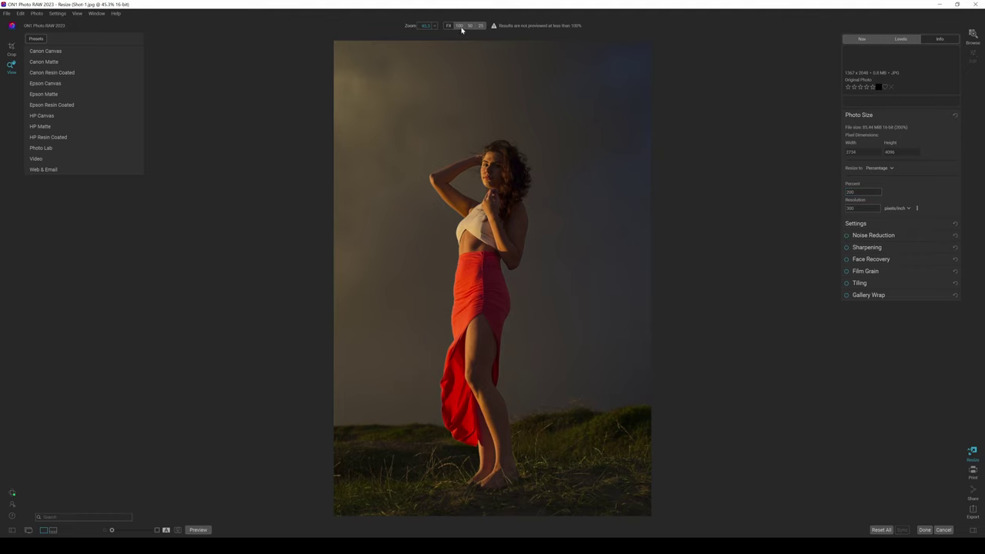
{"action": "left_click", "coordinate": [459, 25]}
{"action": "left_click_drag", "start_coordinate": [498, 192], "coordinate": [497, 294]}
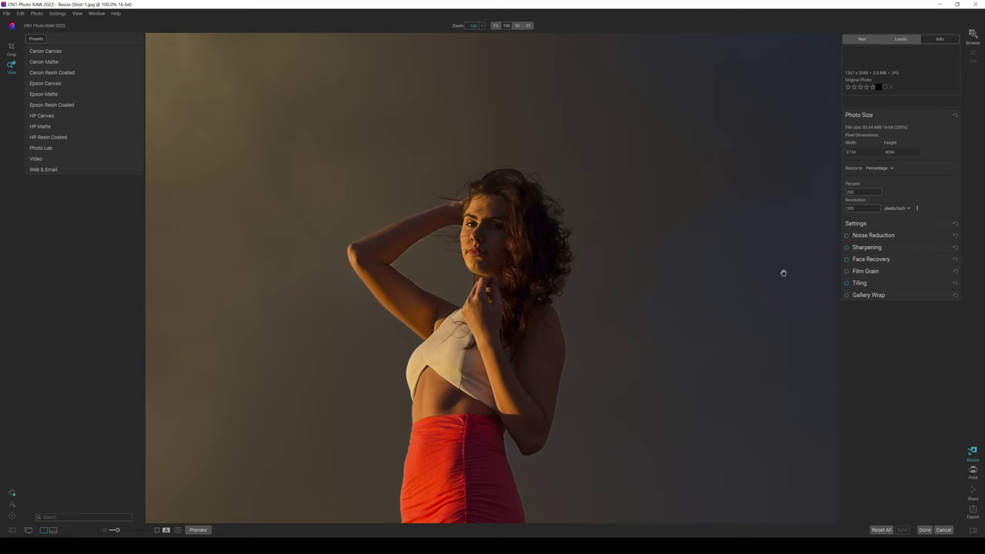
Turn on Face Recovery, lower its Strength to about three quarters, and confirm the woman's face in the face selection
{"action": "left_click", "coordinate": [846, 260]}
{"action": "left_click", "coordinate": [866, 260]}
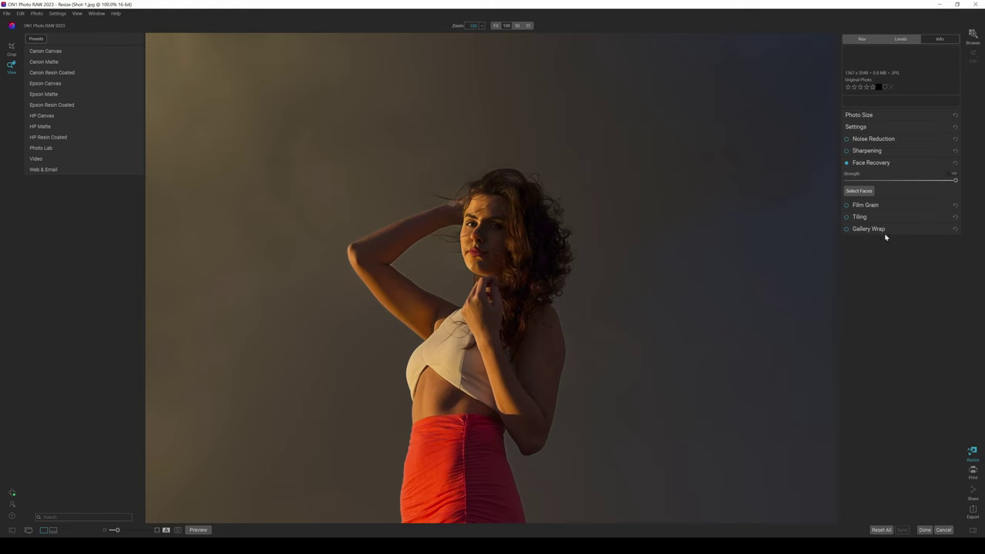
{"action": "left_click_drag", "start_coordinate": [955, 180], "coordinate": [931, 181]}
{"action": "left_click", "coordinate": [859, 191]}
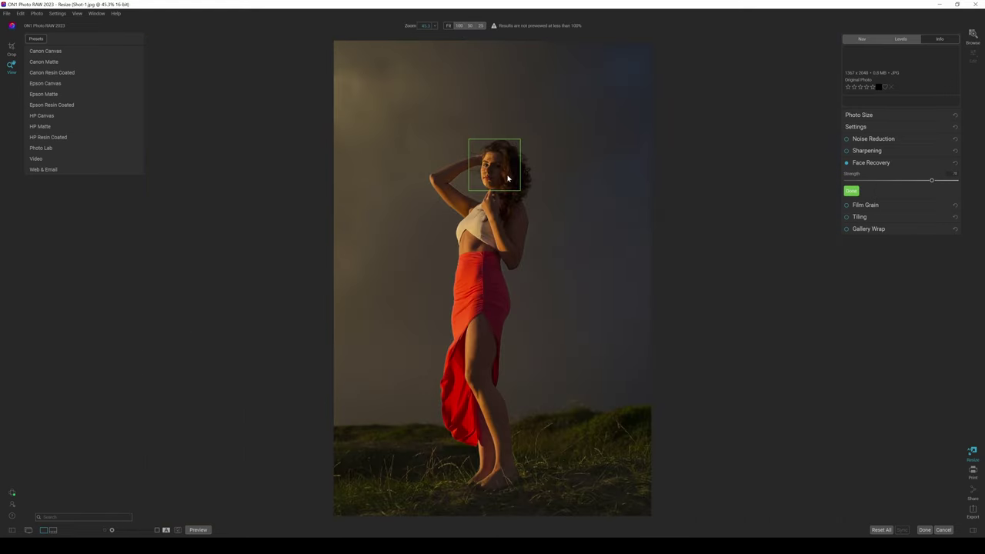
{"action": "left_click", "coordinate": [856, 192]}
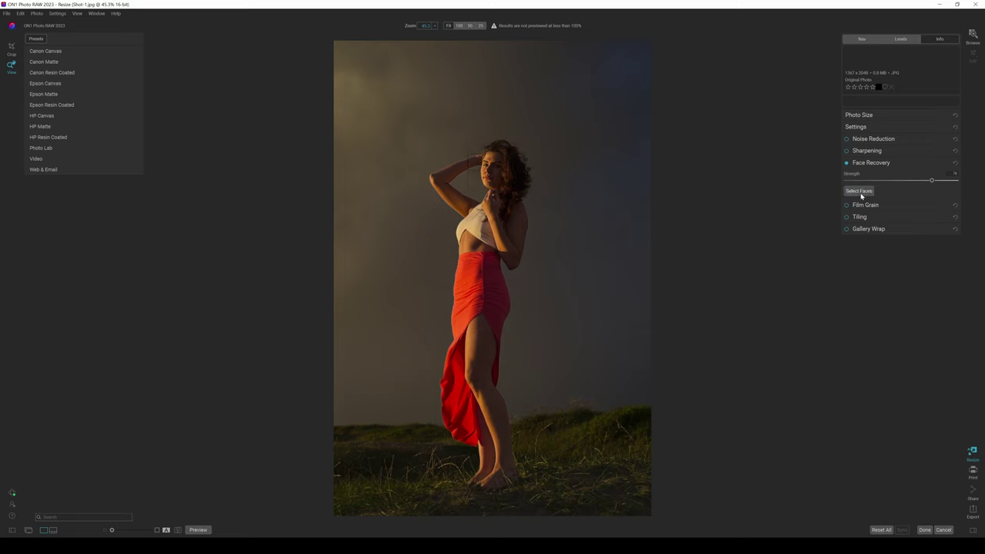
Lower the Face Recovery Strength to a little over a third and compare the face with the recovery off and on
{"action": "left_click_drag", "start_coordinate": [931, 182], "coordinate": [887, 179]}
{"action": "left_click", "coordinate": [459, 26]}
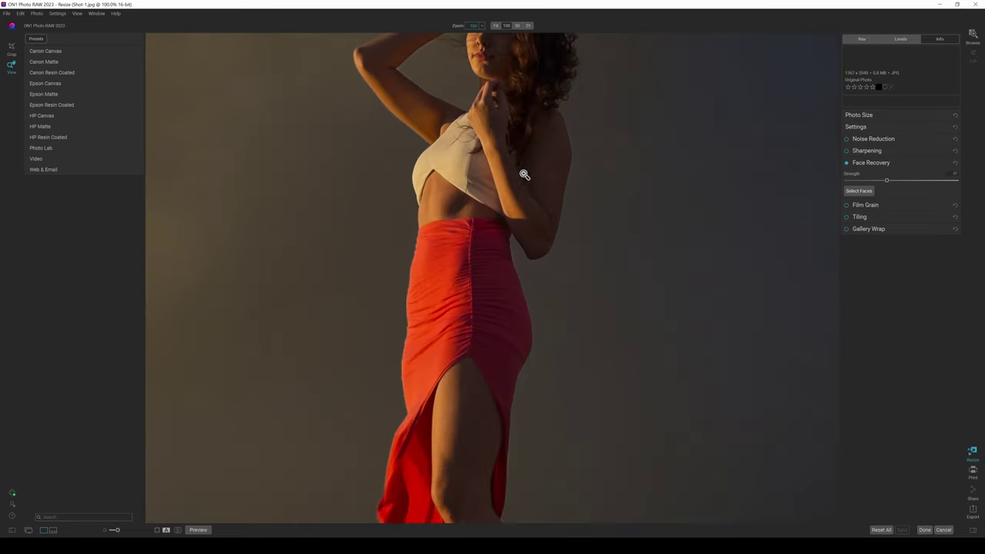
{"action": "left_click_drag", "start_coordinate": [482, 69], "coordinate": [482, 258]}
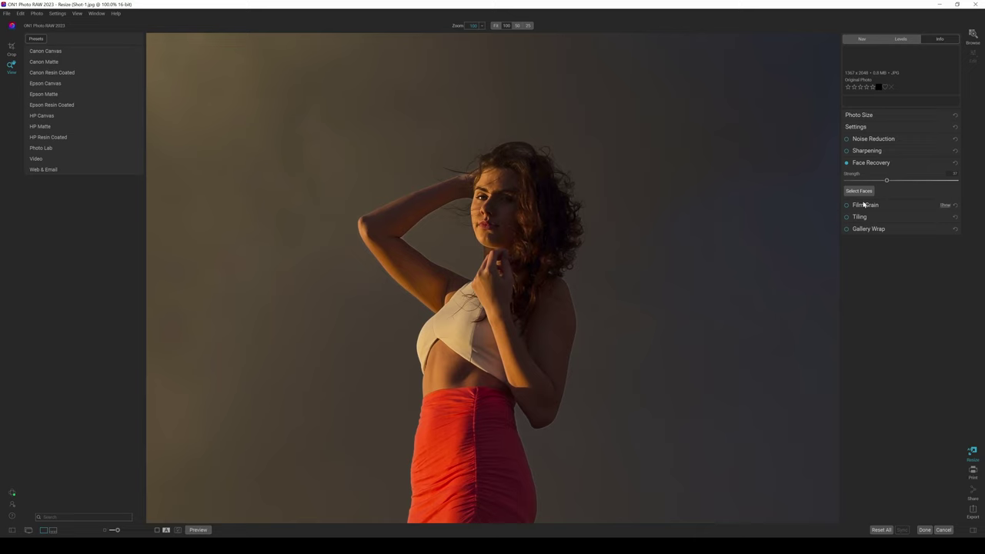
{"action": "left_click", "coordinate": [848, 164]}
{"action": "left_click", "coordinate": [847, 164]}
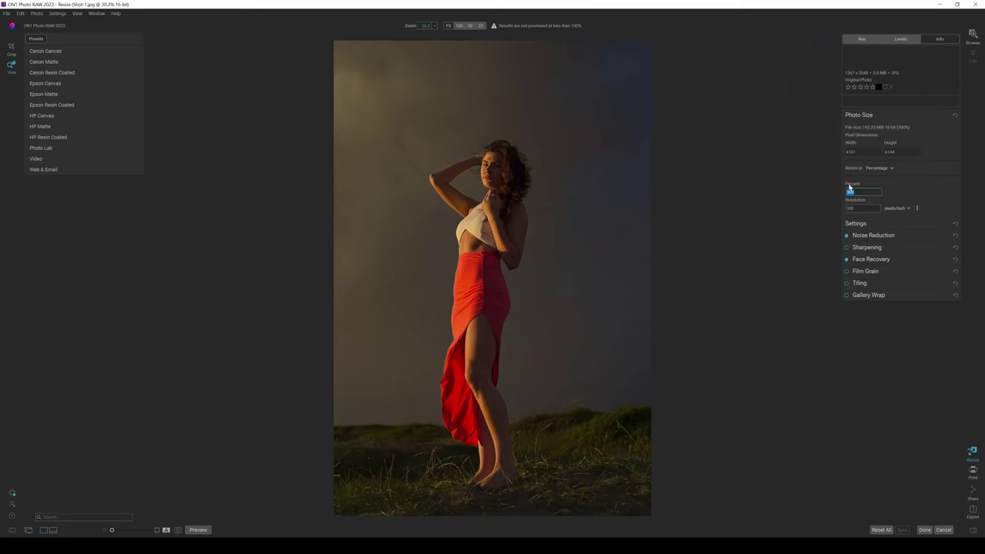
Set the portrait's resize to 400 percent and inspect the woman's face at full size
{"action": "type", "text": "400"}
{"action": "key", "text": "Return"}
{"action": "left_click", "coordinate": [460, 26]}
{"action": "left_click_drag", "start_coordinate": [466, 167], "coordinate": [470, 495]}
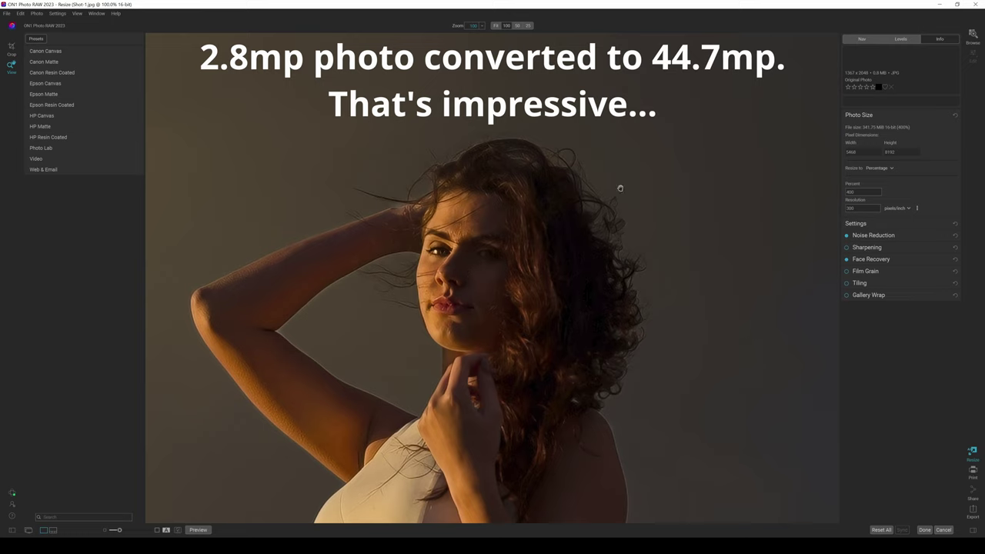
{"action": "left_click", "coordinate": [536, 227]}
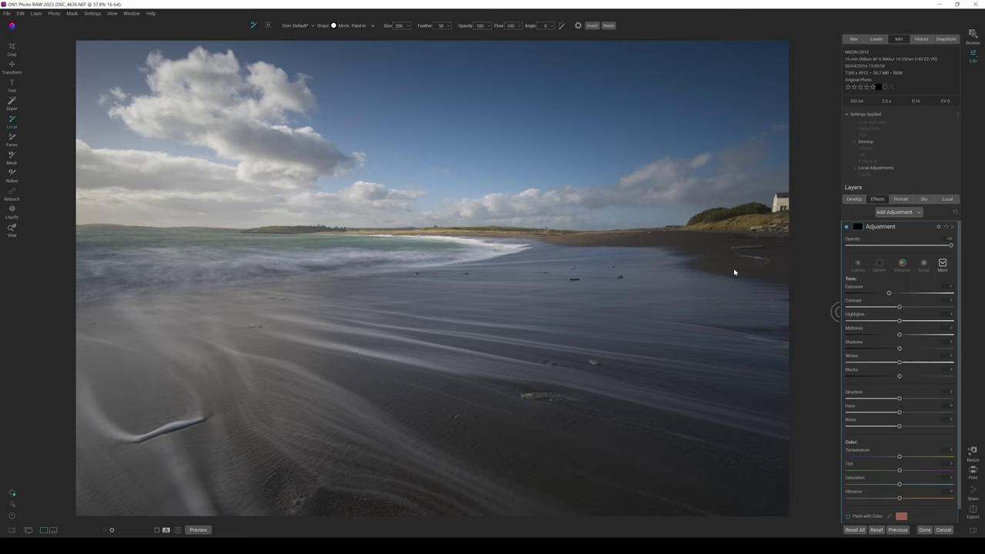
Add a Curves filter to the beach photo, lifting the brighter tones and pulling the darker tones down into an S-curve
{"action": "key", "text": "z"}
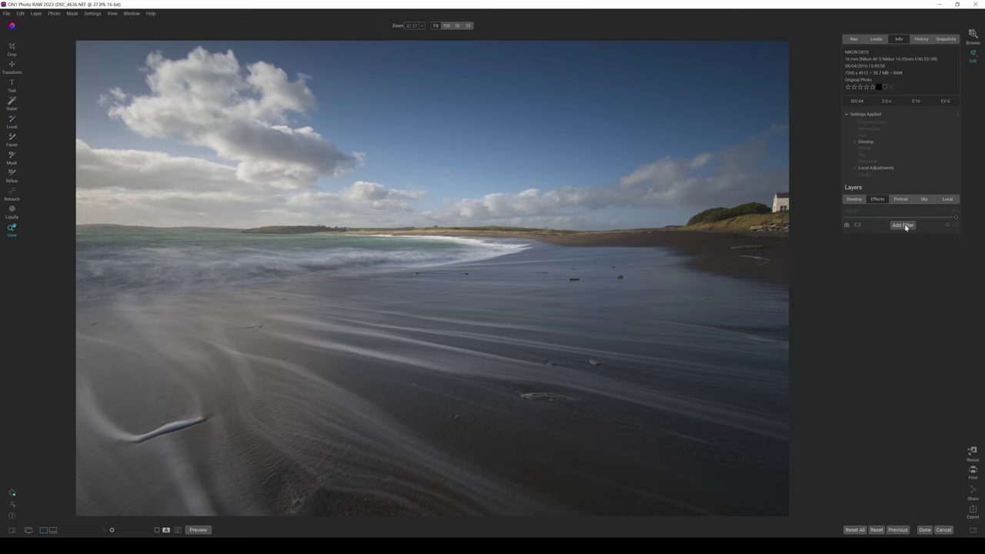
{"action": "left_click", "coordinate": [903, 226]}
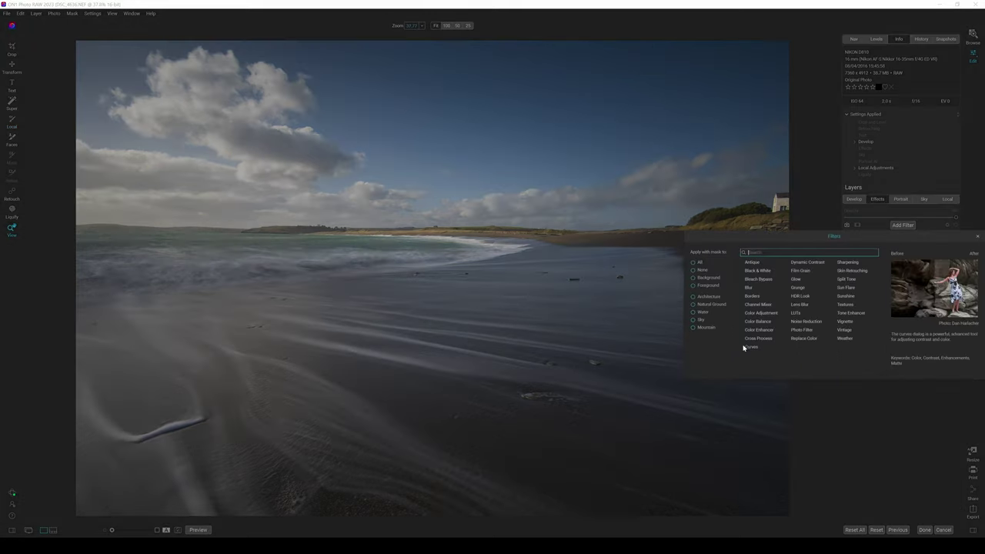
{"action": "left_click", "coordinate": [749, 347]}
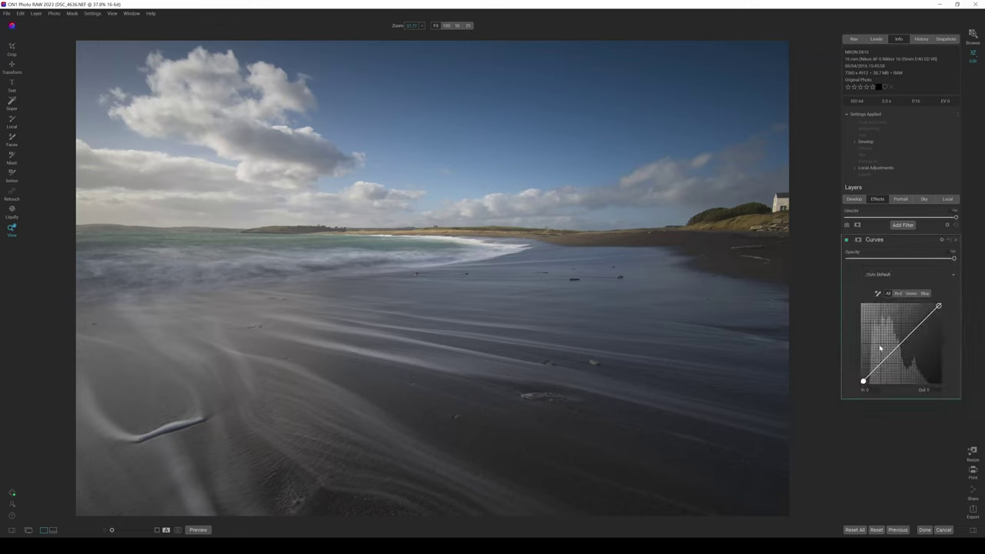
{"action": "left_click_drag", "start_coordinate": [891, 354], "coordinate": [923, 314]}
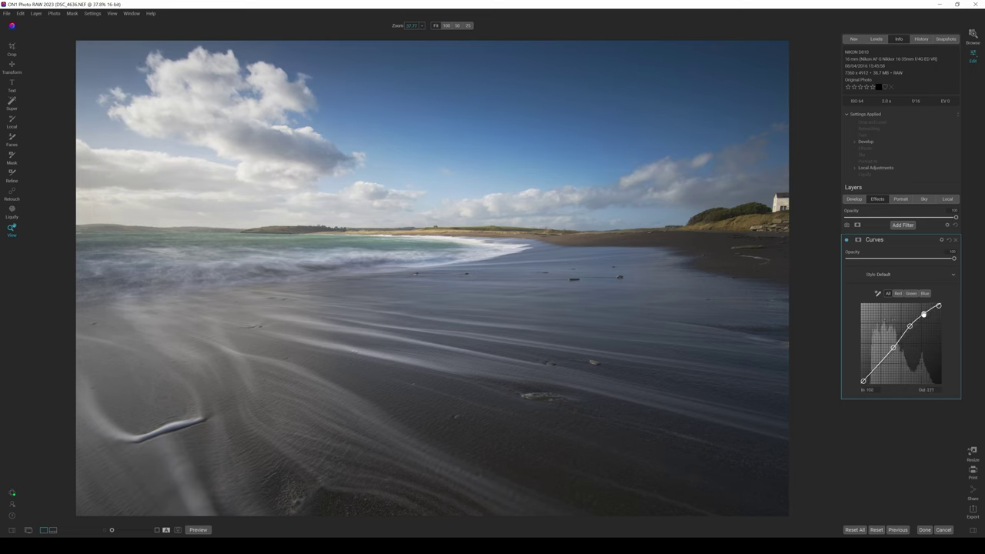
{"action": "left_click_drag", "start_coordinate": [880, 361], "coordinate": [881, 365]}
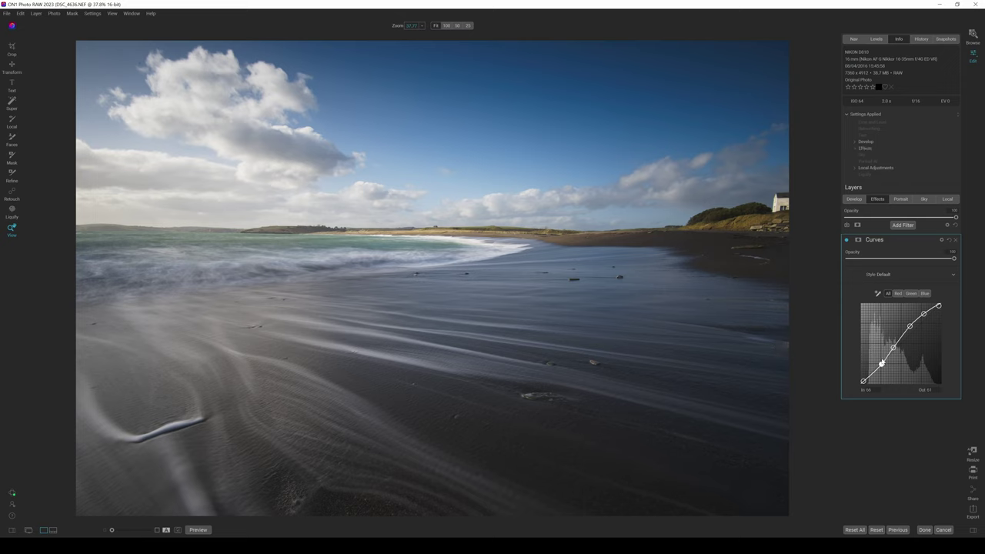
Use the Curves on-image tool to darken the dark sand below the headland and adjust brighter tones, then compare the filter off and on
{"action": "left_click", "coordinate": [878, 294]}
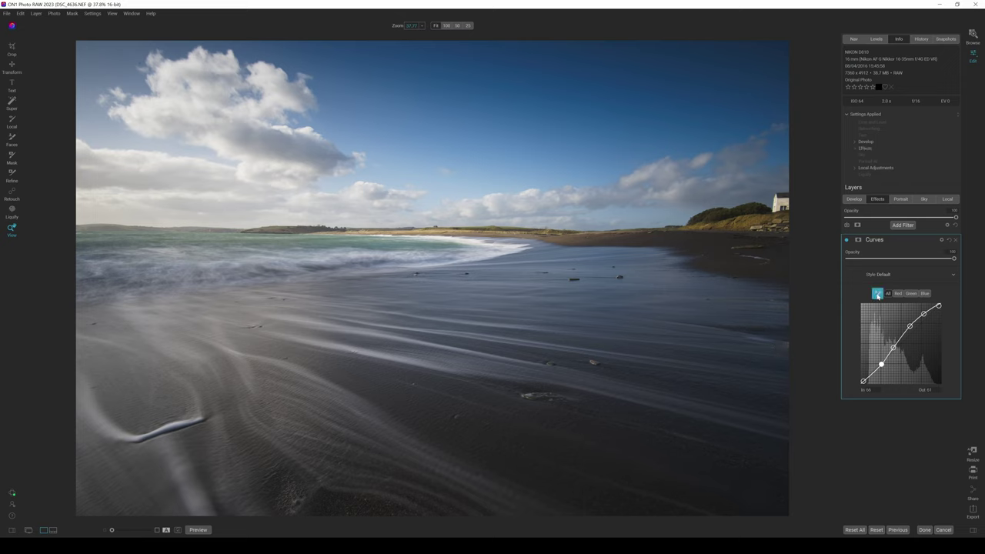
{"action": "left_click", "coordinate": [700, 240]}
{"action": "left_click_drag", "start_coordinate": [701, 246], "coordinate": [701, 250]}
{"action": "mouse_move", "coordinate": [701, 240]}
{"action": "left_mouse_down"}
{"action": "mouse_move", "coordinate": [701, 204]}
{"action": "mouse_move", "coordinate": [699, 222]}
{"action": "left_mouse_up"}
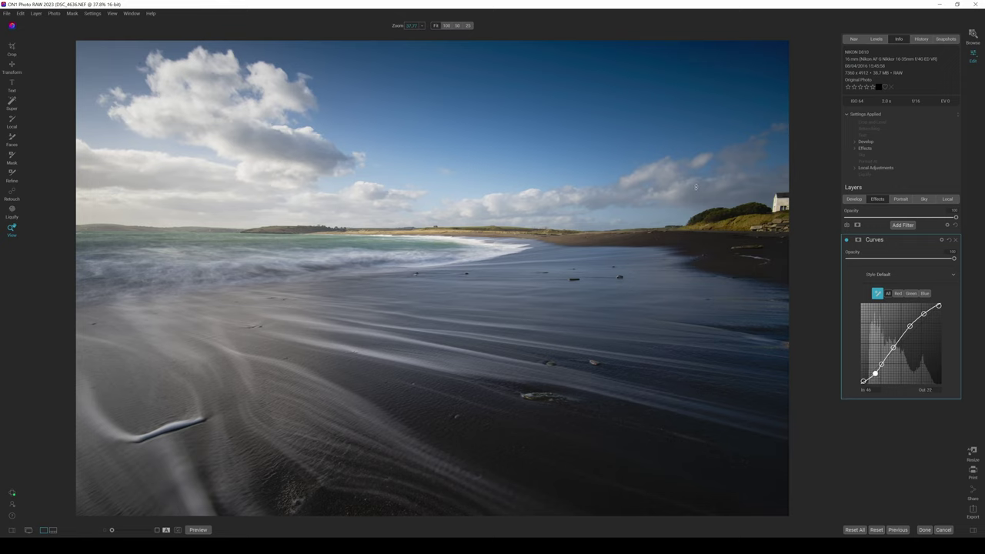
{"action": "key", "text": "Escape"}
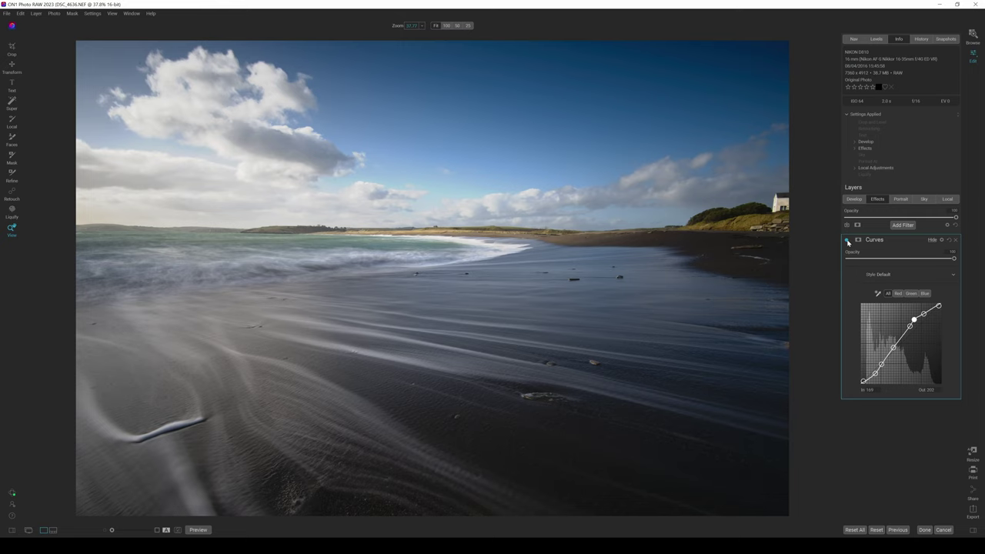
{"action": "left_click", "coordinate": [848, 240]}
{"action": "left_click", "coordinate": [848, 240]}
Try a midpoint shift on the Red curve, delete that point, and return to the combined curve
{"action": "left_click", "coordinate": [898, 294]}
{"action": "mouse_move", "coordinate": [895, 348]}
{"action": "left_mouse_down"}
{"action": "mouse_move", "coordinate": [890, 342]}
{"action": "mouse_move", "coordinate": [899, 348]}
{"action": "left_mouse_up"}
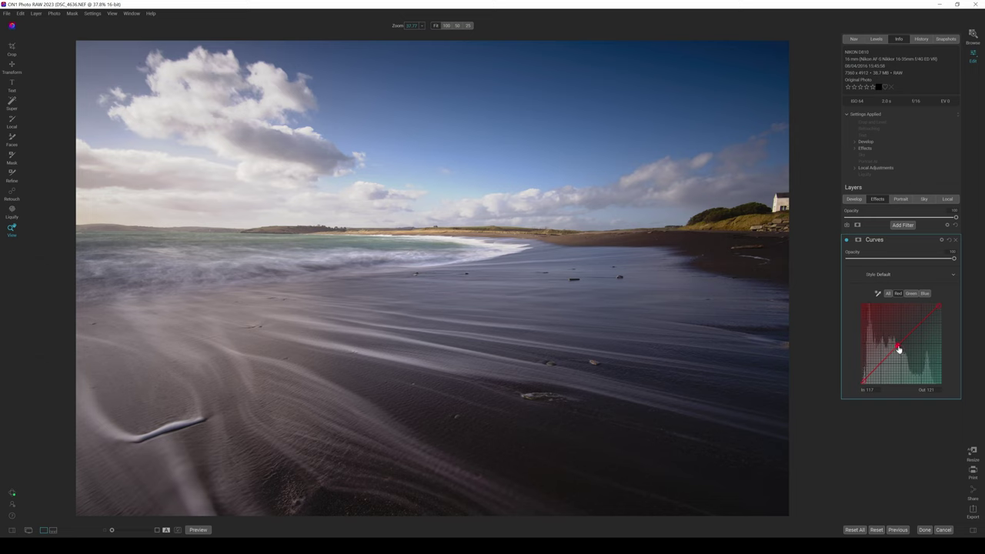
{"action": "right_click", "coordinate": [897, 347]}
{"action": "left_click", "coordinate": [926, 349]}
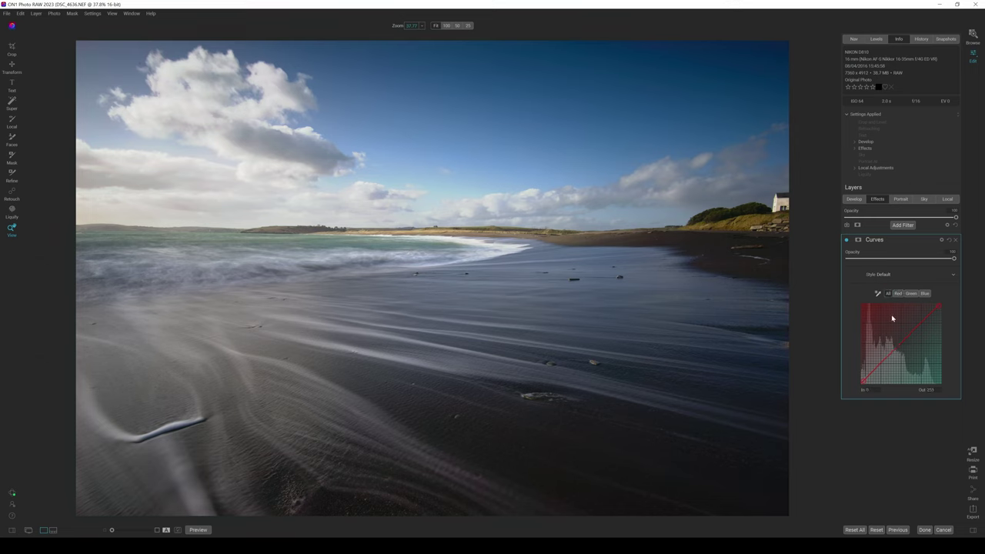
{"action": "left_click", "coordinate": [888, 294]}
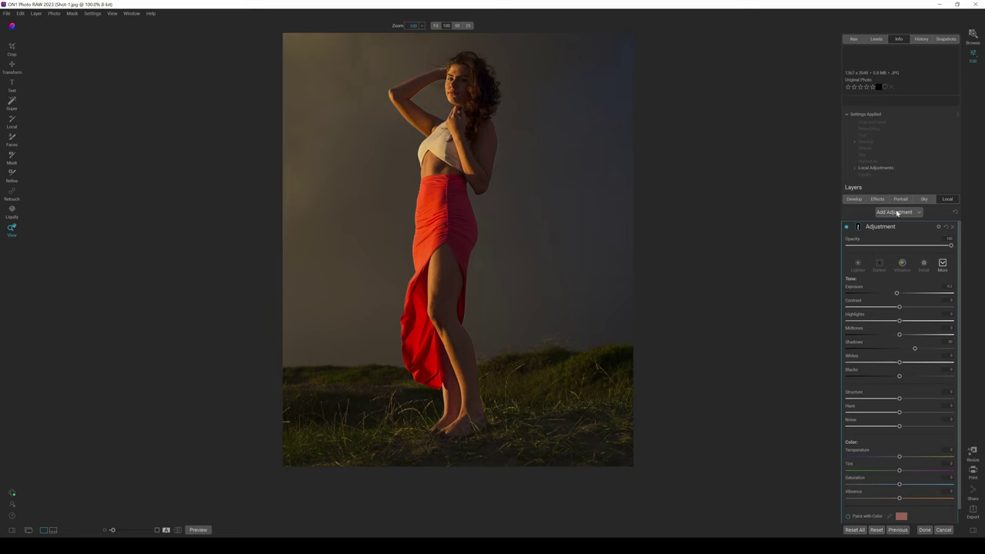
Add a local adjustment to the portrait and paint the red skirt into its mask with the Refine brush, Original method, size 125
{"action": "left_click", "coordinate": [898, 213]}
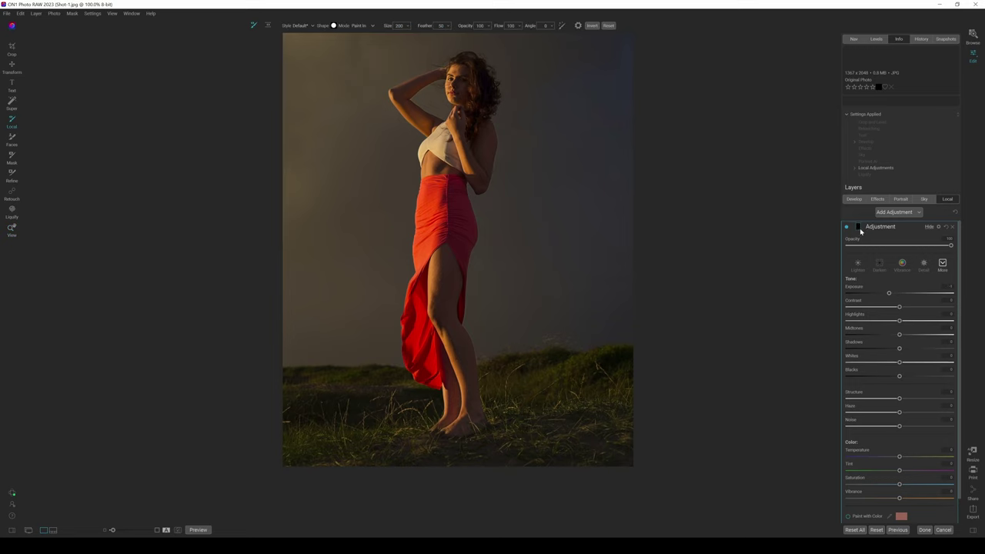
{"action": "left_click", "coordinate": [12, 173]}
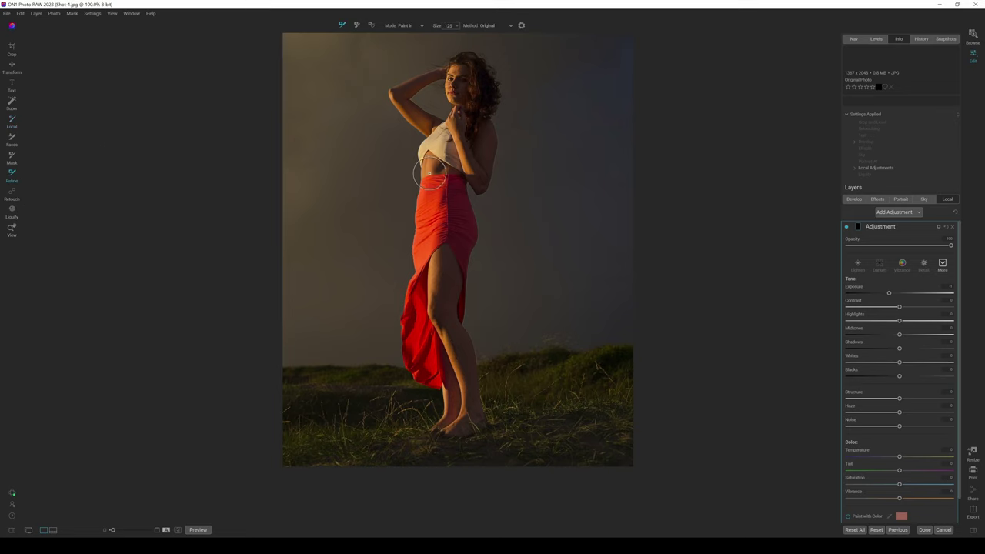
{"action": "mouse_move", "coordinate": [439, 179]}
{"action": "left_mouse_down"}
{"action": "mouse_move", "coordinate": [413, 172]}
{"action": "mouse_move", "coordinate": [404, 253]}
{"action": "left_mouse_up"}
{"action": "mouse_move", "coordinate": [402, 264]}
{"action": "left_mouse_down"}
{"action": "mouse_move", "coordinate": [391, 301]}
{"action": "mouse_move", "coordinate": [401, 381]}
{"action": "mouse_move", "coordinate": [437, 388]}
{"action": "mouse_move", "coordinate": [440, 250]}
{"action": "mouse_move", "coordinate": [446, 334]}
{"action": "mouse_move", "coordinate": [466, 336]}
{"action": "mouse_move", "coordinate": [484, 236]}
{"action": "mouse_move", "coordinate": [480, 194]}
{"action": "mouse_move", "coordinate": [458, 178]}
{"action": "mouse_move", "coordinate": [446, 187]}
{"action": "left_mouse_up"}
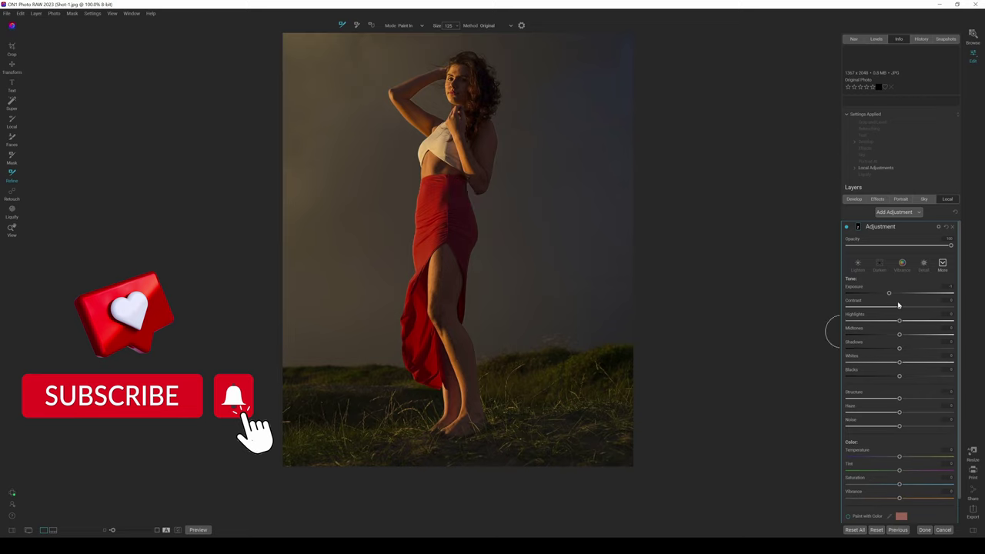
Set the skirt adjustment to Exposure about -0.4, Highlights about -70 and Saturation about -15, and compare it off and on
{"action": "left_click_drag", "start_coordinate": [891, 295], "coordinate": [901, 295]}
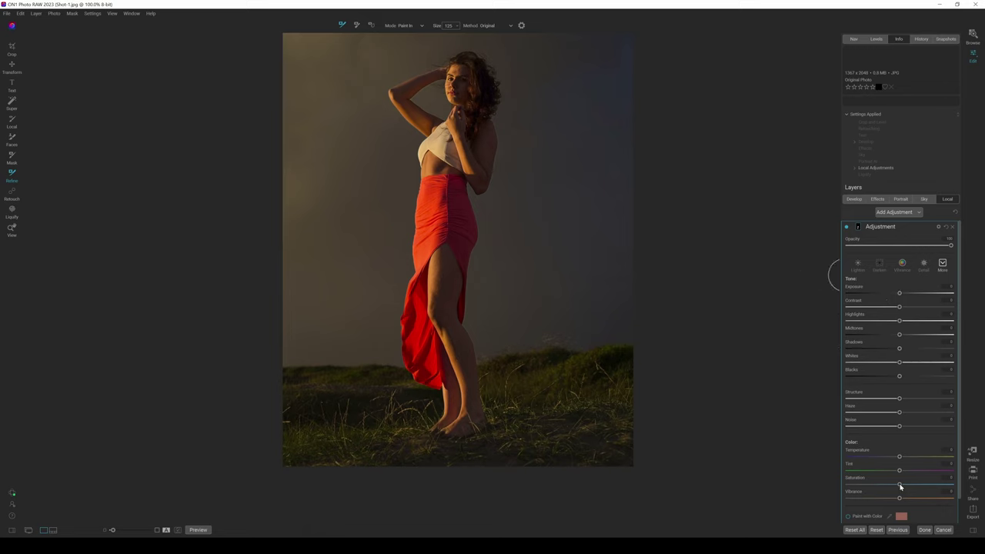
{"action": "left_click_drag", "start_coordinate": [896, 485], "coordinate": [892, 486]}
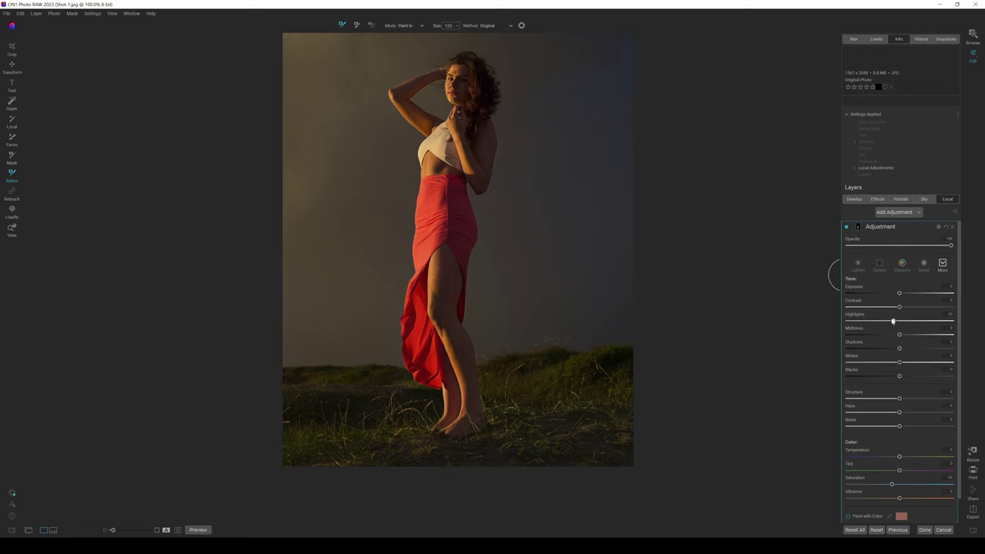
{"action": "left_click_drag", "start_coordinate": [854, 316], "coordinate": [847, 318]}
{"action": "left_click_drag", "start_coordinate": [899, 294], "coordinate": [896, 294]}
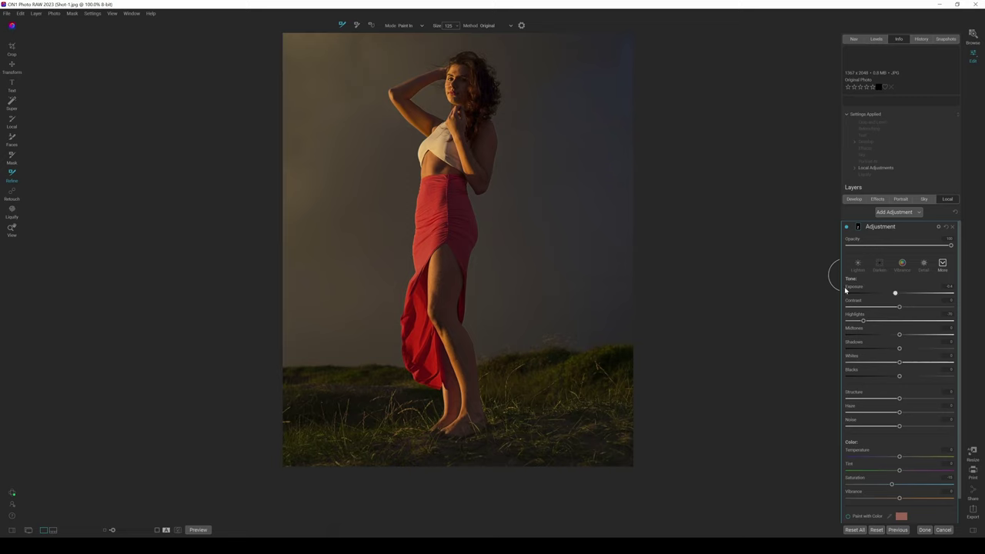
{"action": "left_click", "coordinate": [846, 228]}
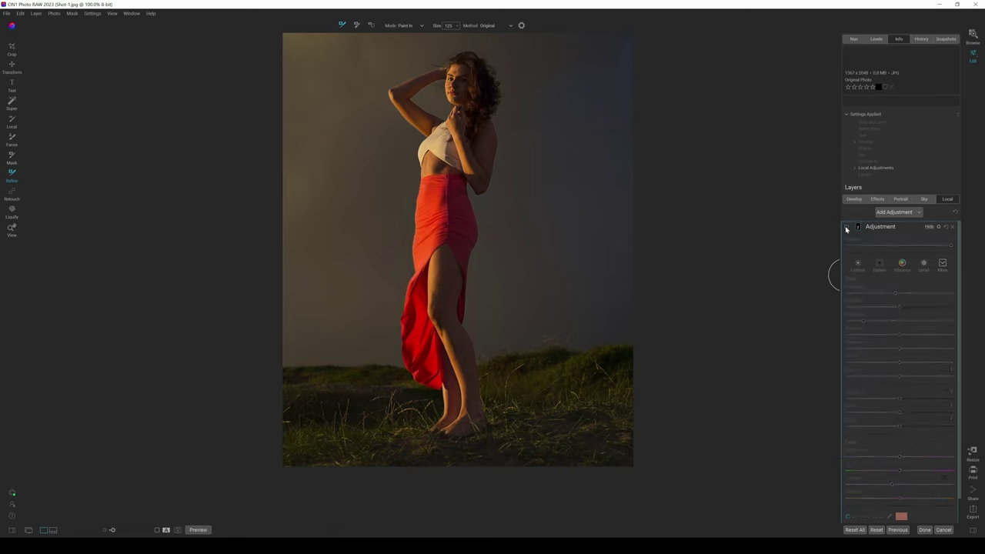
{"action": "left_click", "coordinate": [846, 229]}
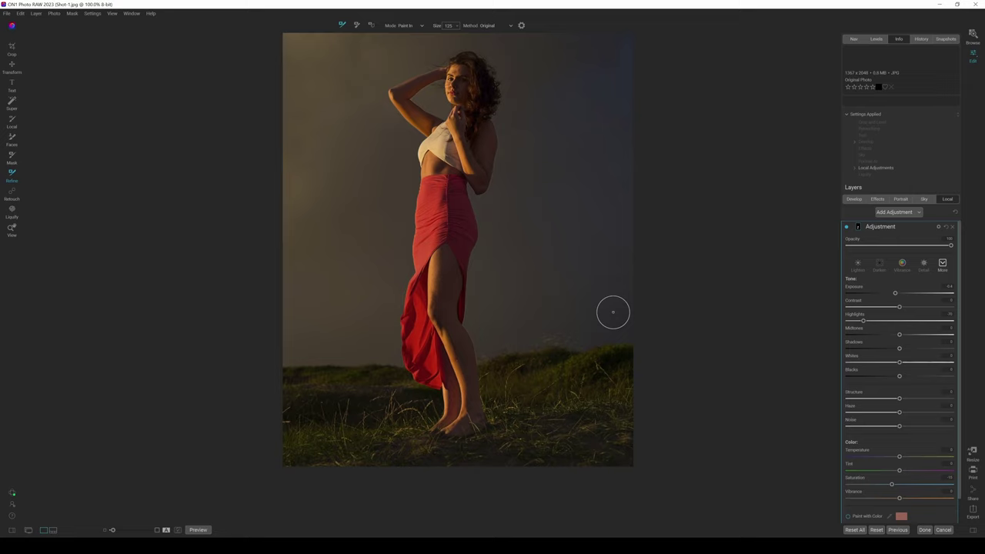
{"action": "left_click", "coordinate": [846, 229]}
{"action": "left_click", "coordinate": [846, 228]}
{"action": "left_click", "coordinate": [846, 228]}
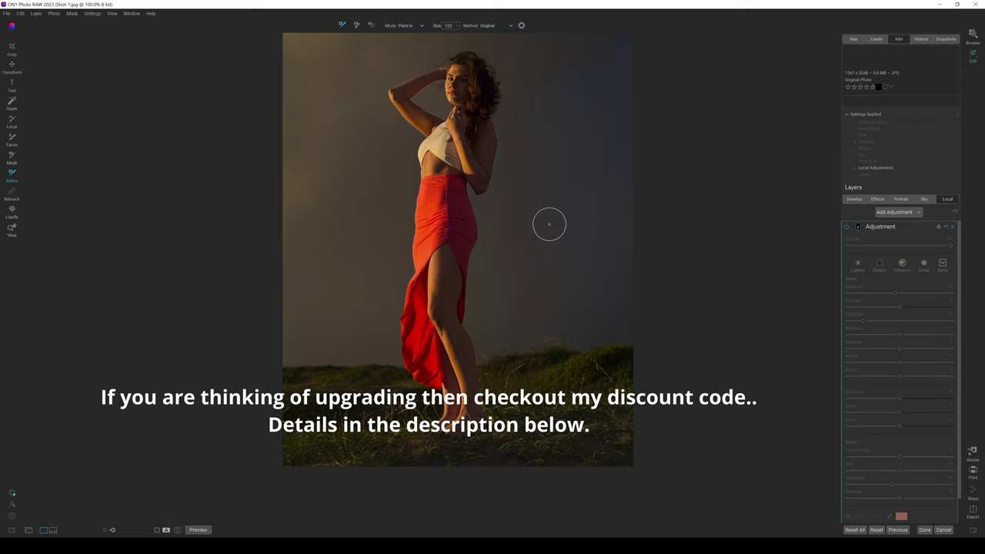
Limit a fresh portrait adjustment to Foreground with Mask AI and set its Exposure to about -0.03
{"action": "key", "text": "k"}
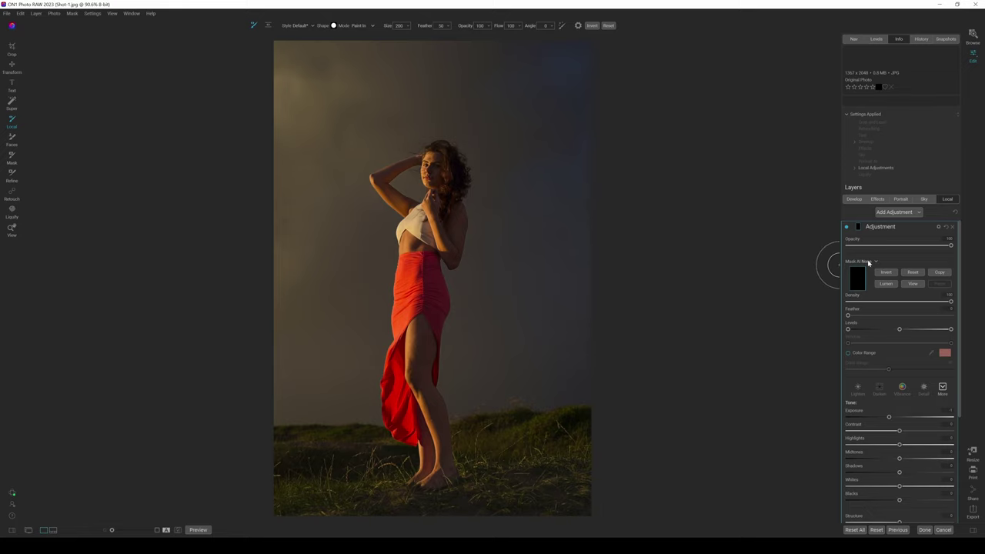
{"action": "left_click", "coordinate": [868, 262]}
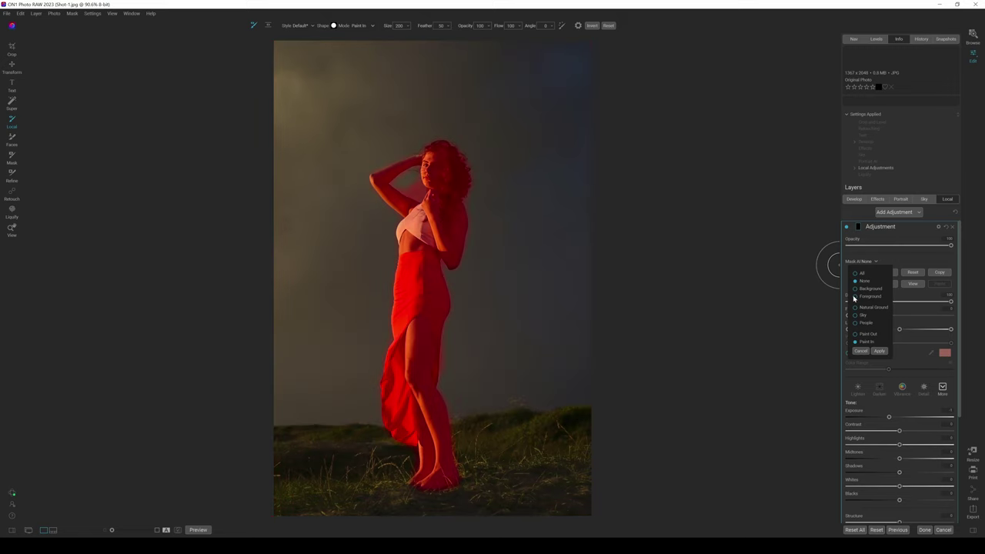
{"action": "left_click", "coordinate": [866, 297]}
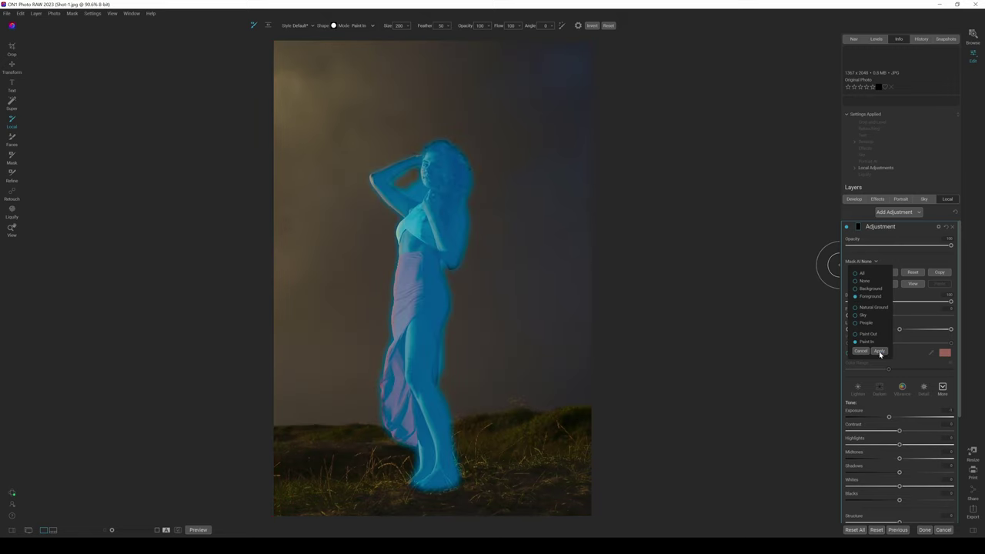
{"action": "left_click", "coordinate": [879, 352]}
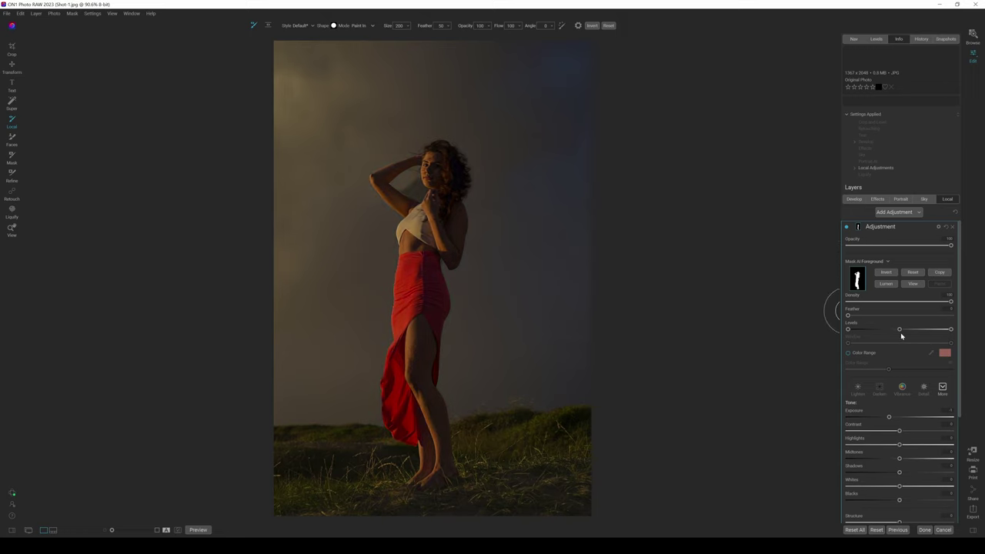
{"action": "mouse_move", "coordinate": [891, 418]}
{"action": "left_mouse_down"}
{"action": "mouse_move", "coordinate": [910, 418]}
{"action": "mouse_move", "coordinate": [899, 418]}
{"action": "left_mouse_up"}
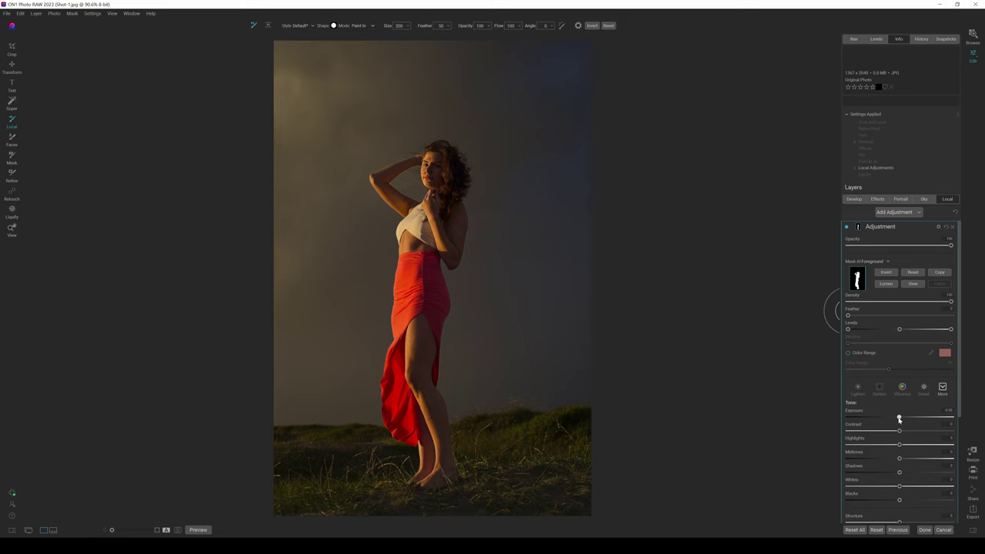